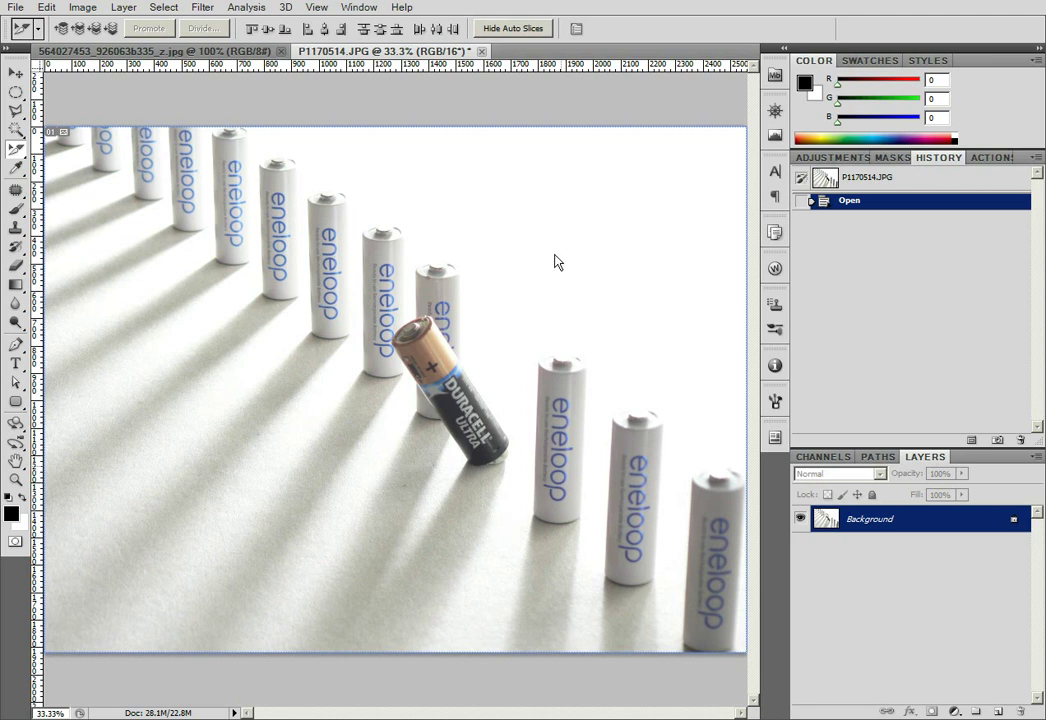
Launch Topaz Lens Effects from Filter > Topaz Labs on the battery photo.
click(203, 8)
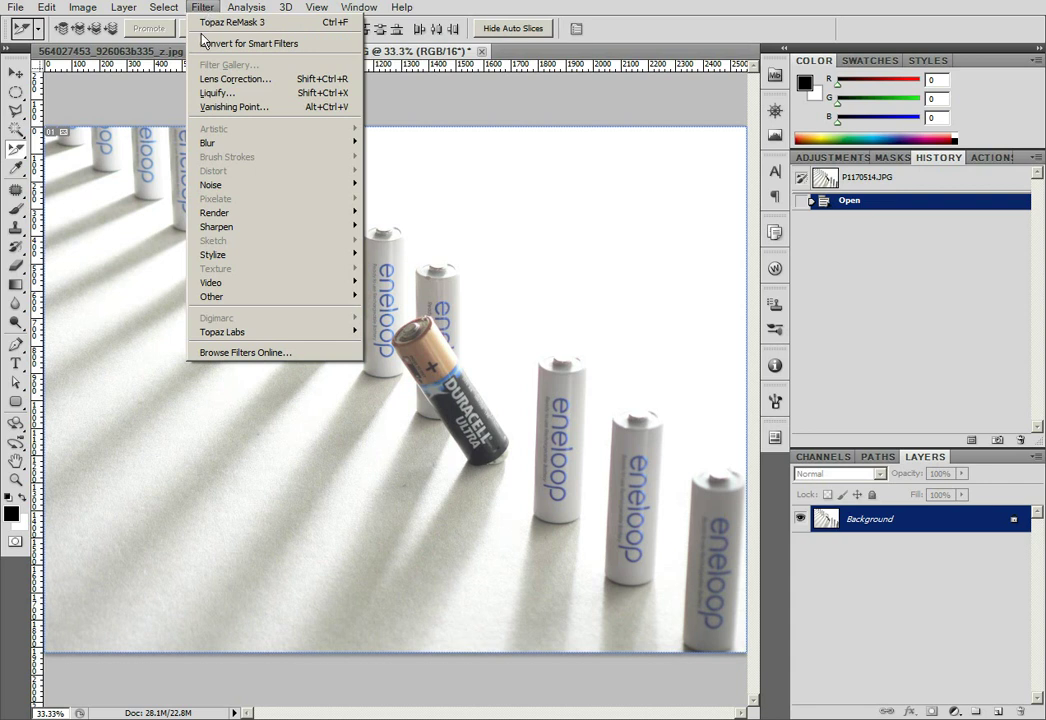
mouse_move(292, 338)
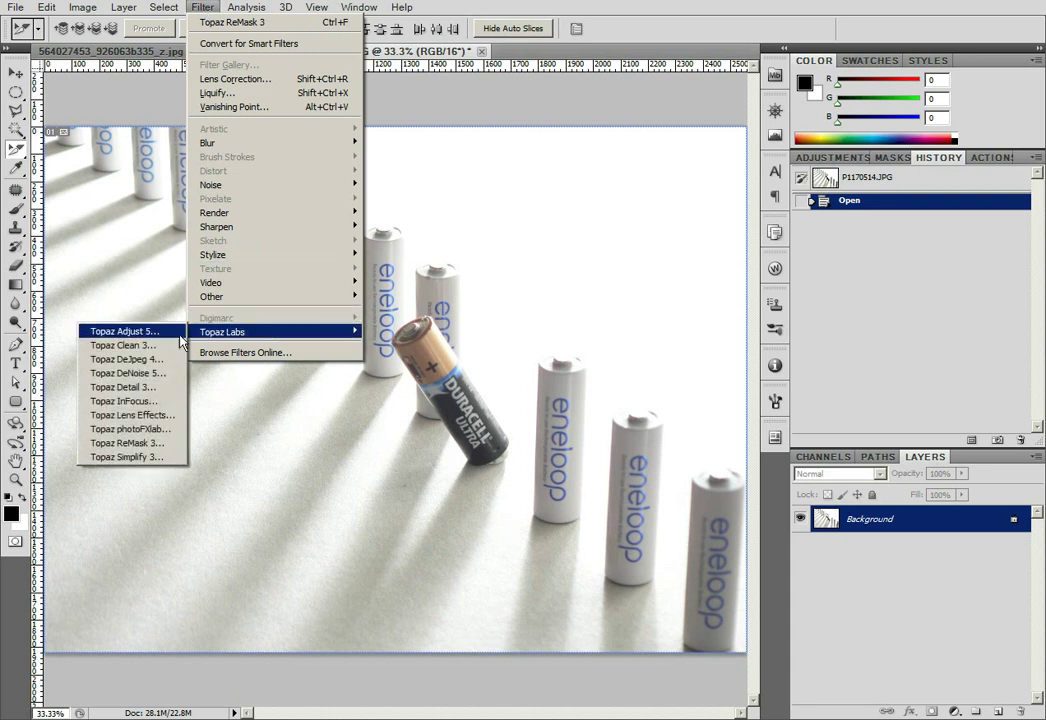
click(148, 420)
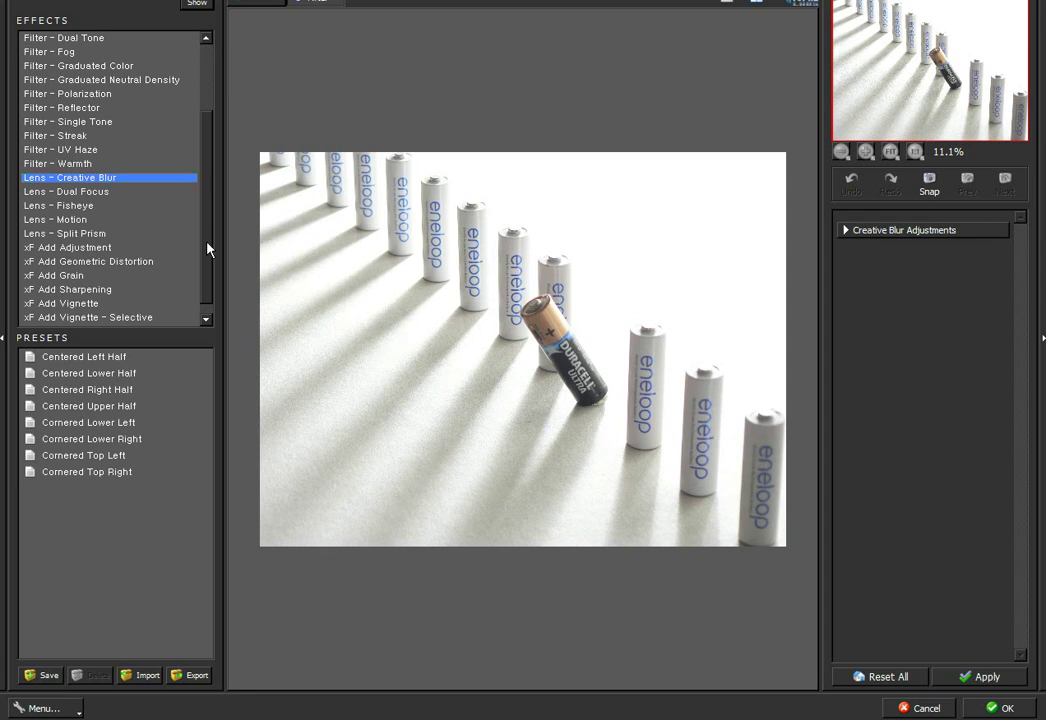
Select the Bokeh - Selective effect and expand Edit Depth Map to reveal the automatic depth map.
drag(203, 245, 203, 153)
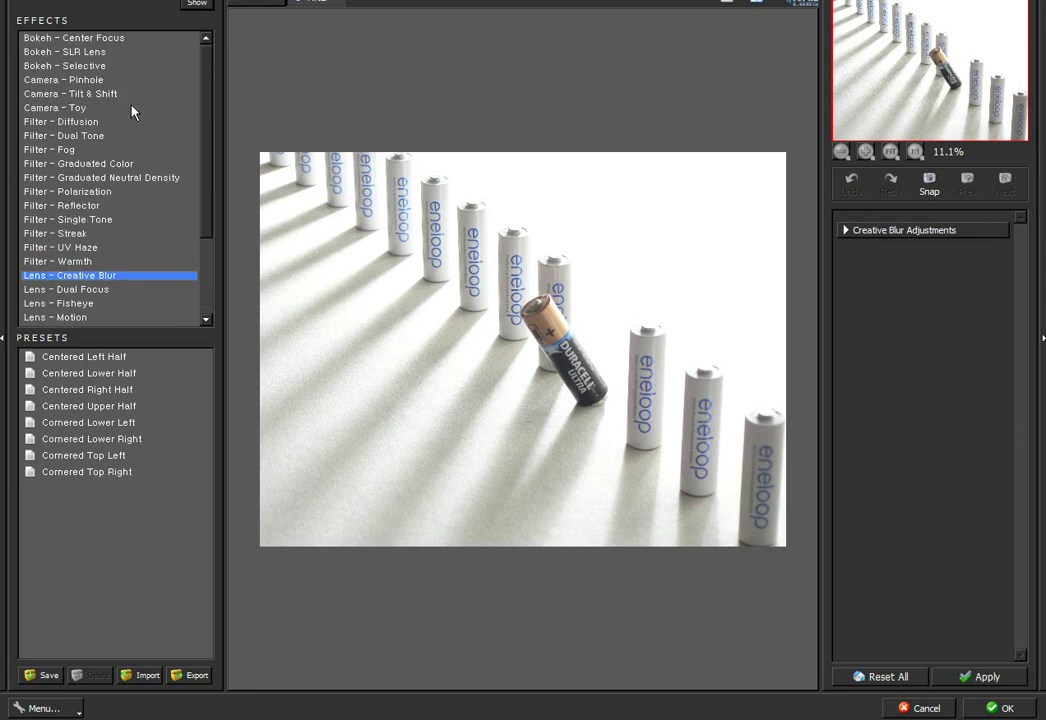
click(77, 67)
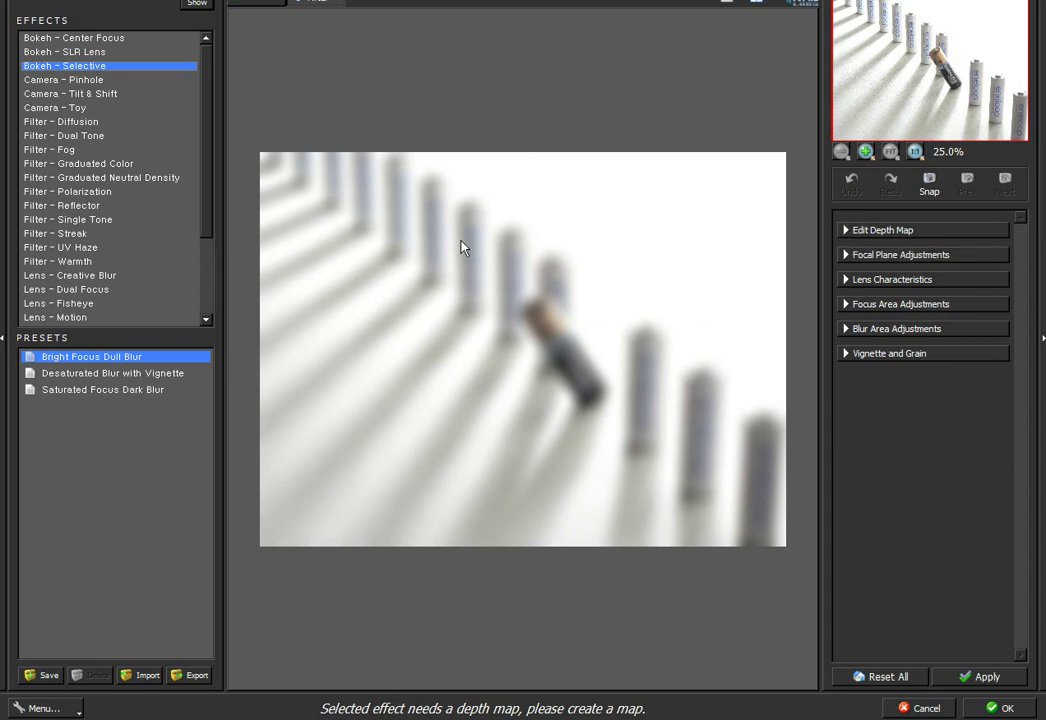
click(847, 231)
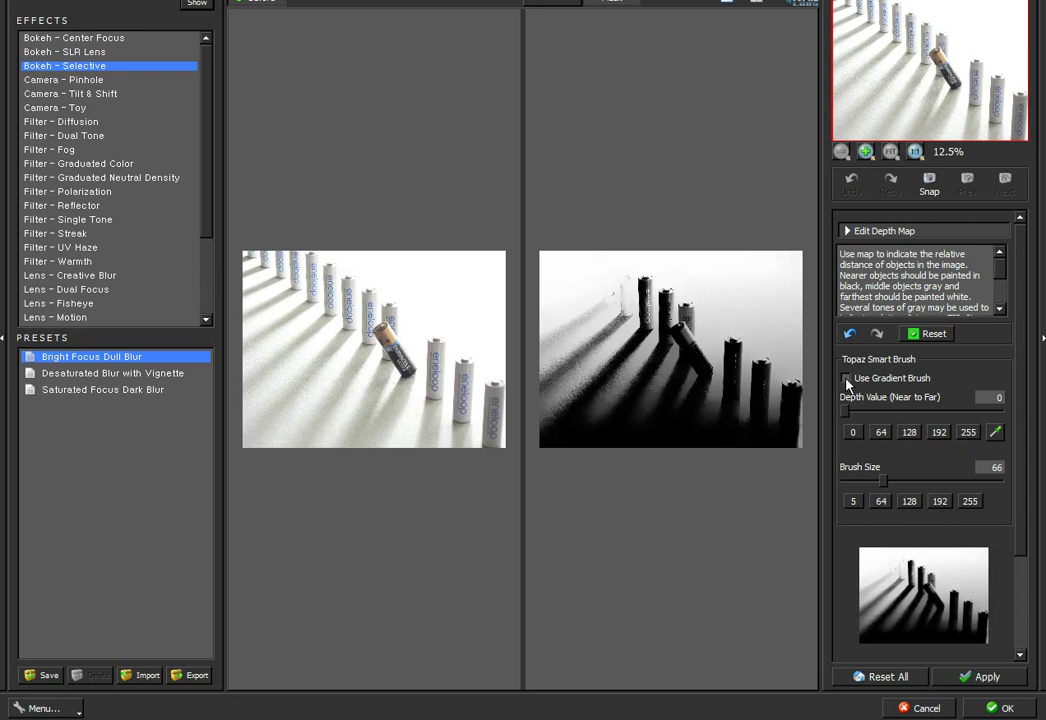
Reset the depth map to black, enable Use Gradient Brush, and set Brush Size to 255.
click(936, 336)
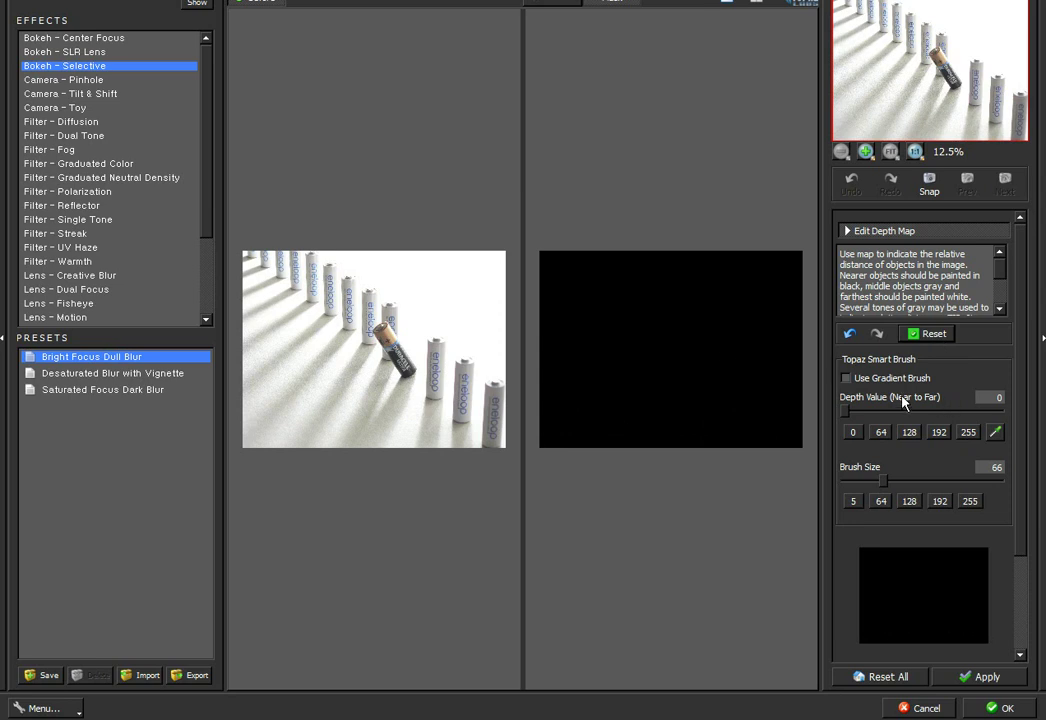
click(873, 382)
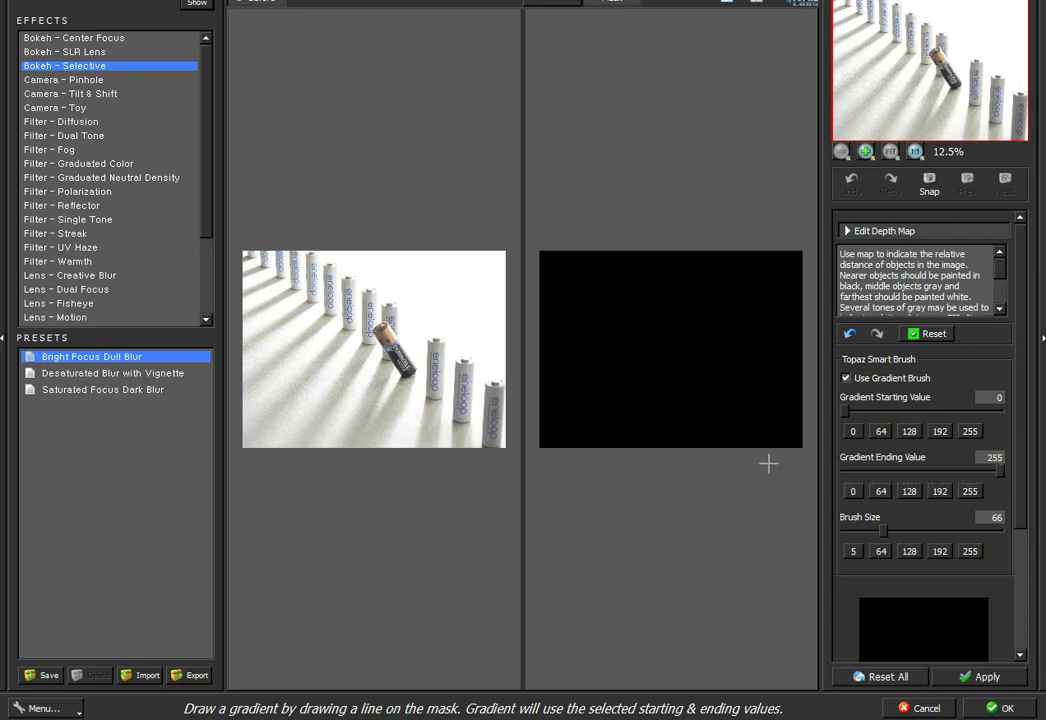
drag(883, 530, 977, 537)
Paint three upward gradients across the right, middle and left of the depth map.
drag(759, 432, 761, 288)
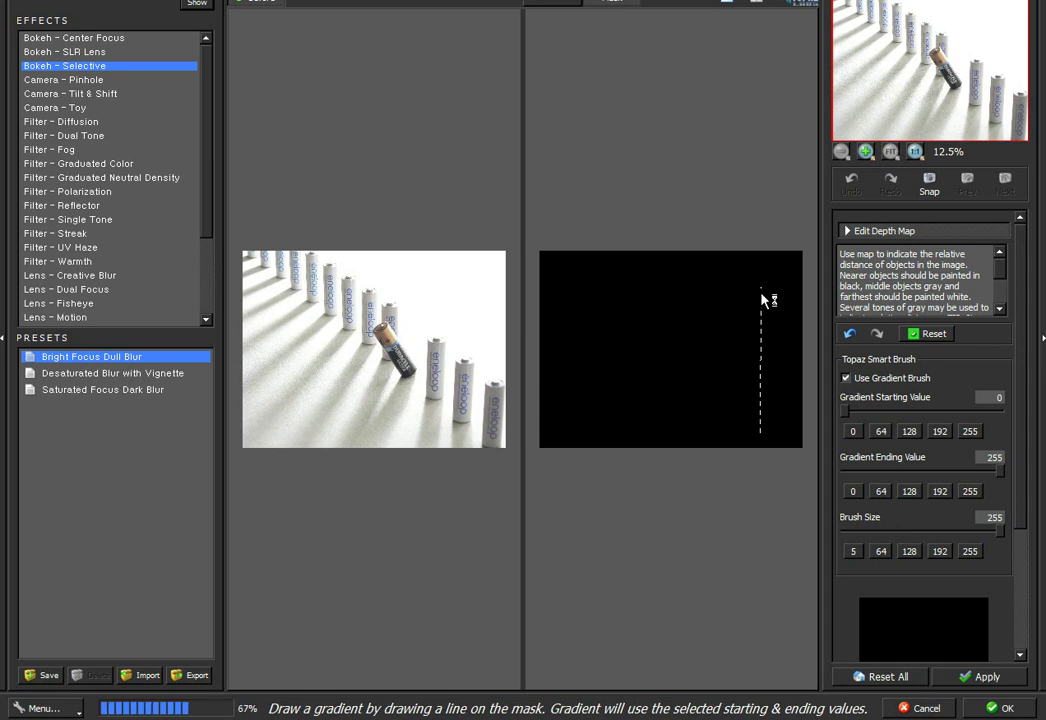
drag(670, 430, 665, 285)
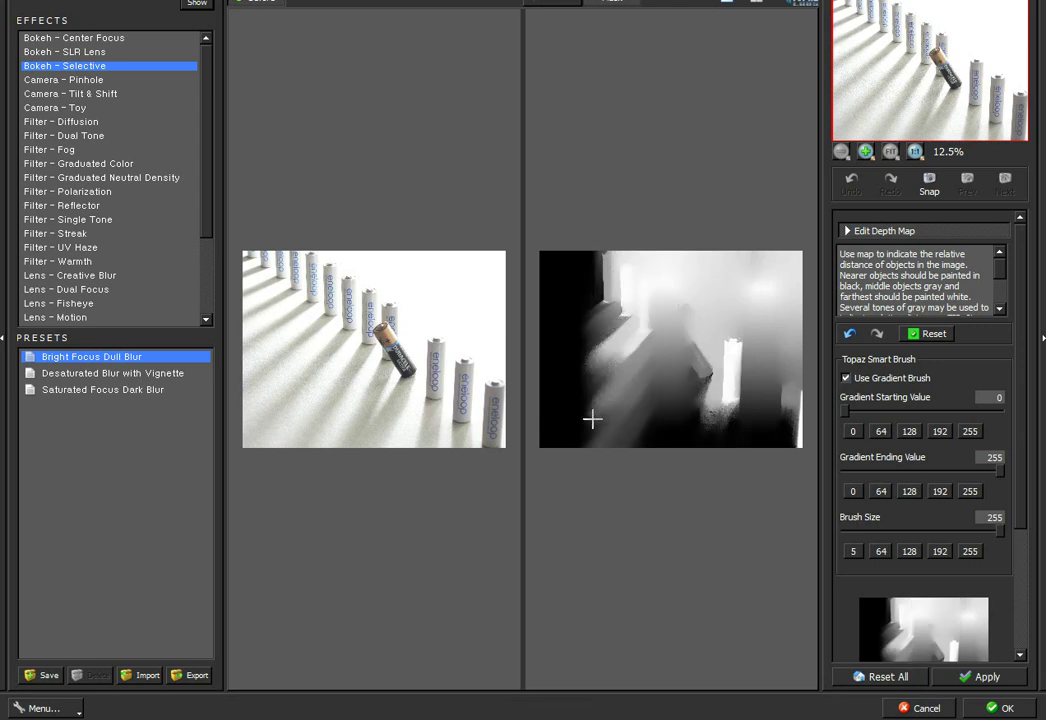
drag(595, 418, 597, 292)
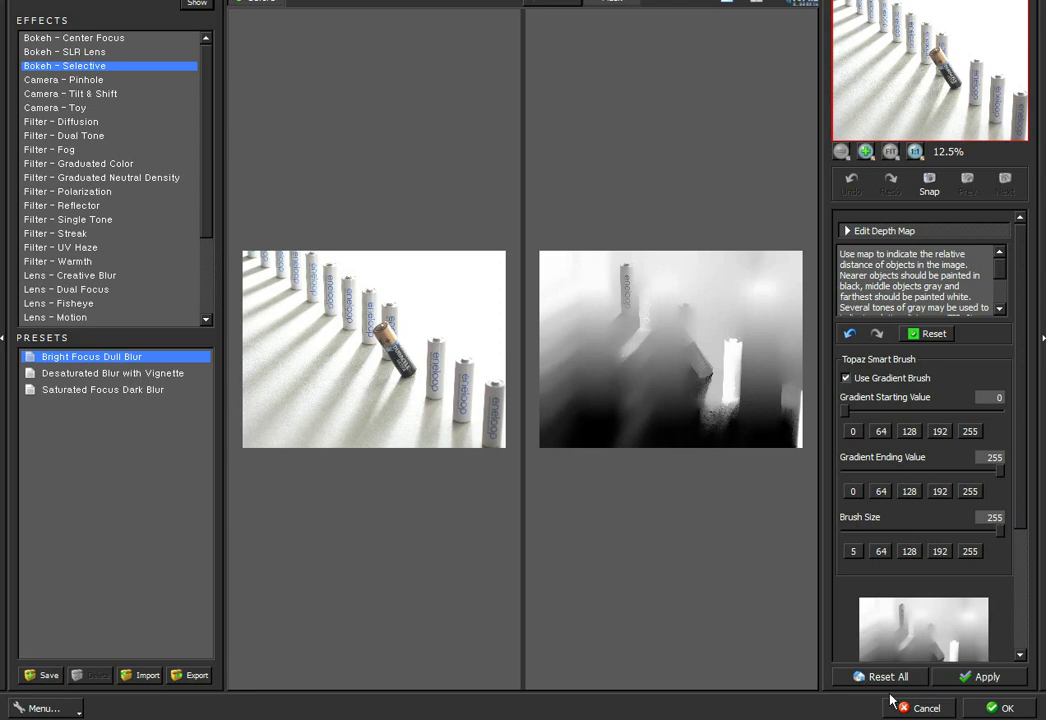
Cancel Topaz Lens Effects and add a Gradient fill layer over the photo.
click(922, 709)
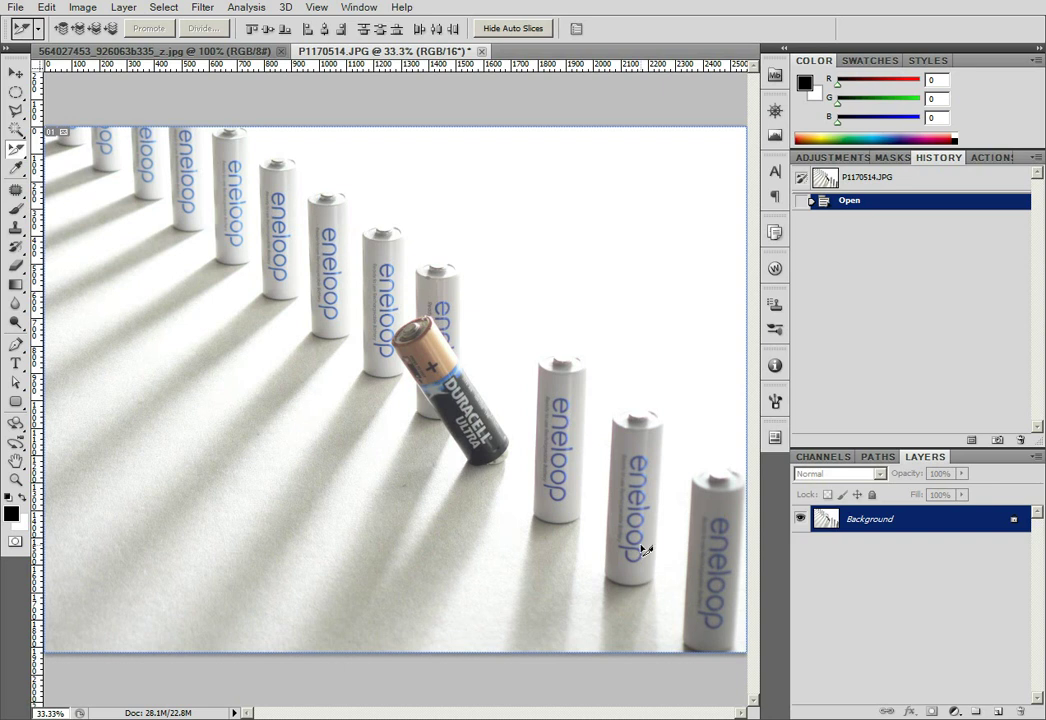
click(955, 711)
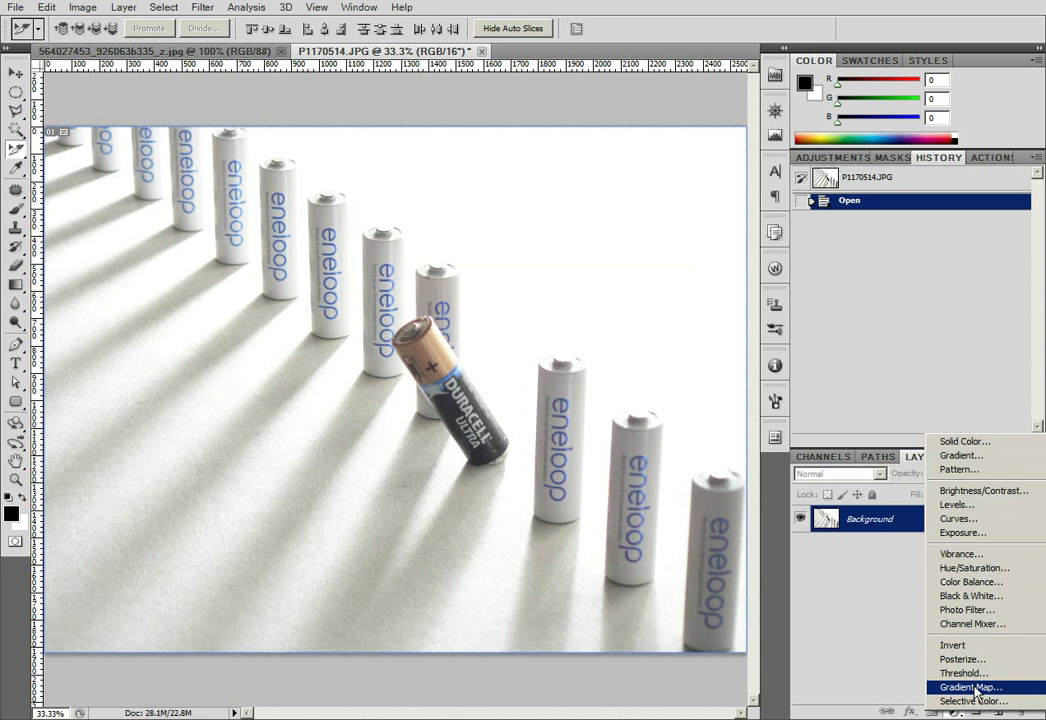
click(984, 456)
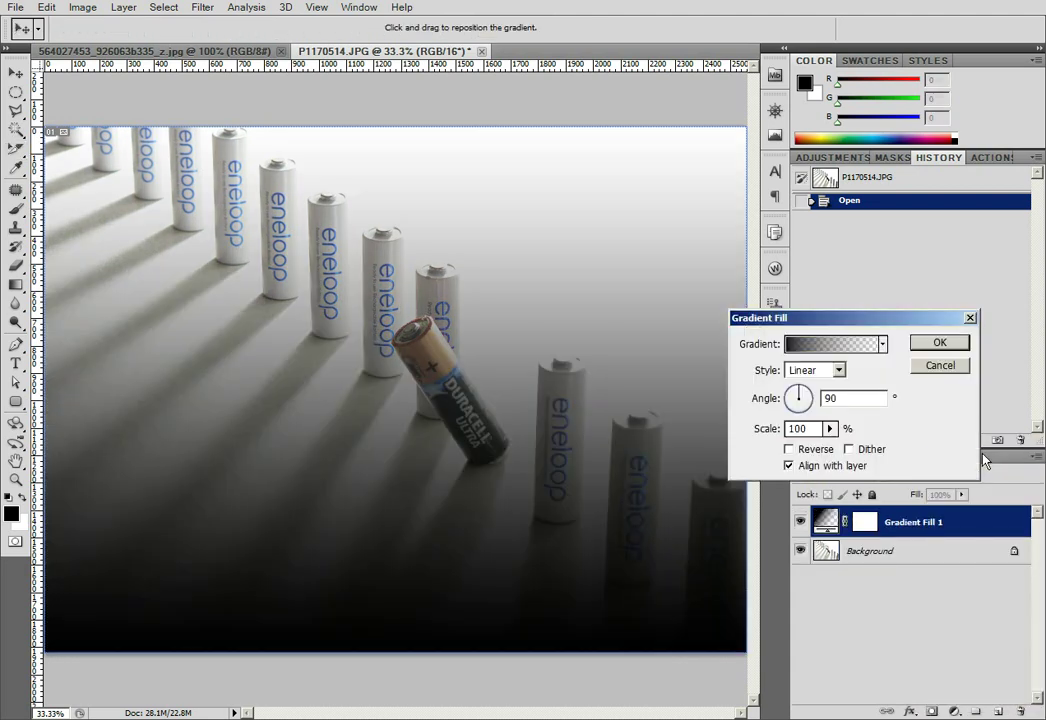
Use a Foreground to Background gradient with stops at 7% and 92% and confirm the fill layer.
click(833, 344)
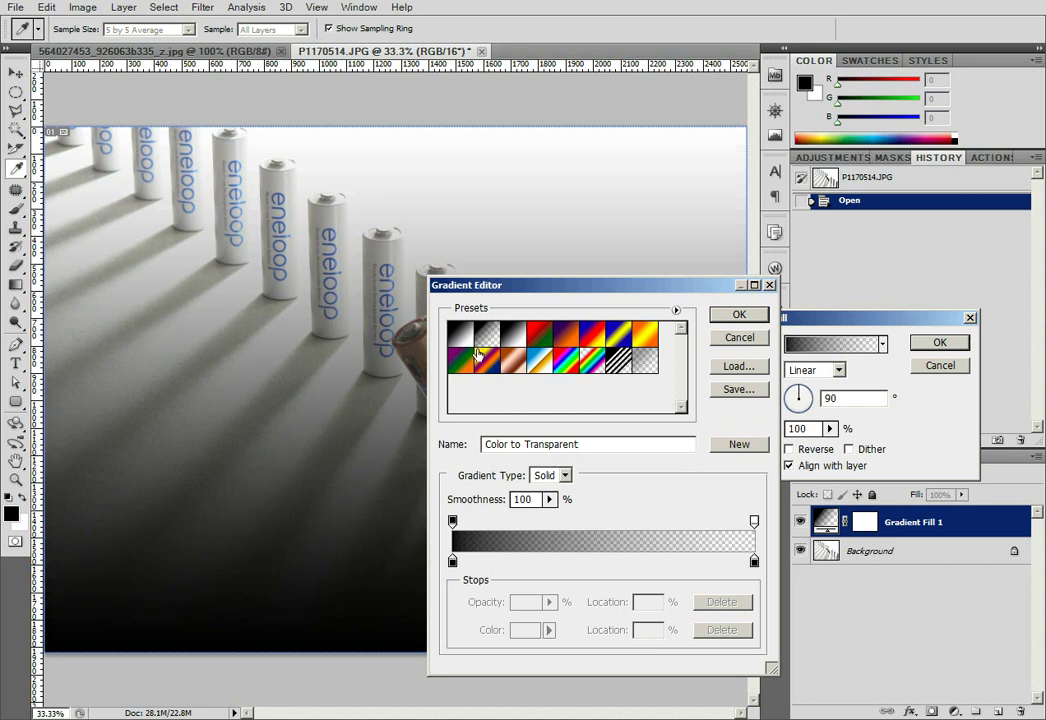
click(464, 341)
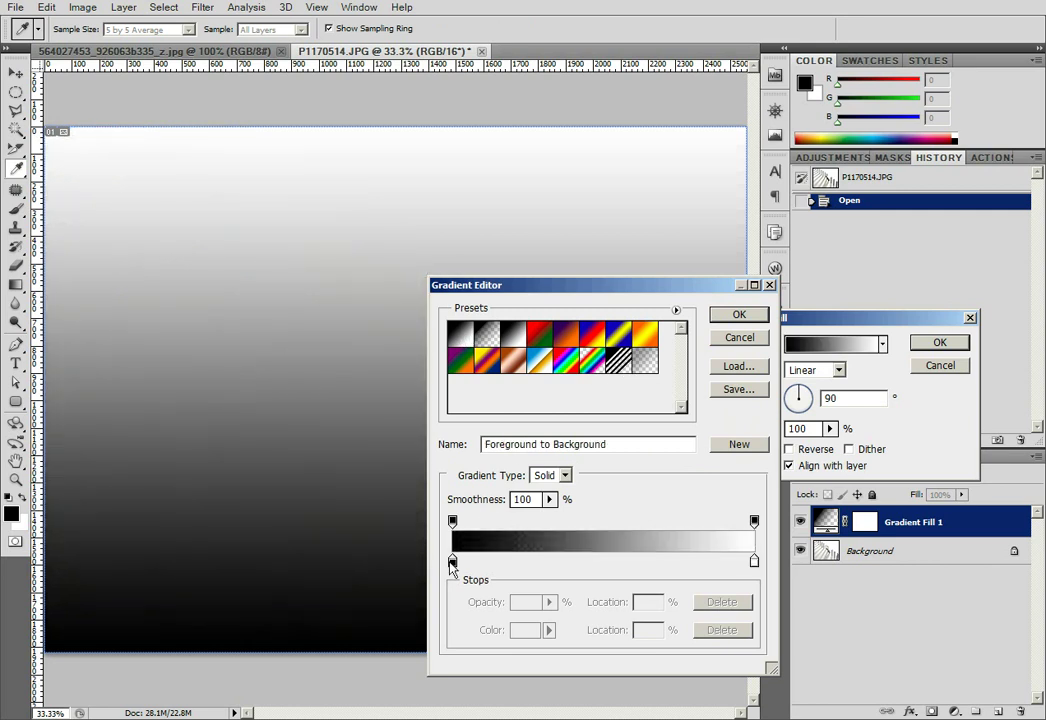
drag(452, 565, 473, 563)
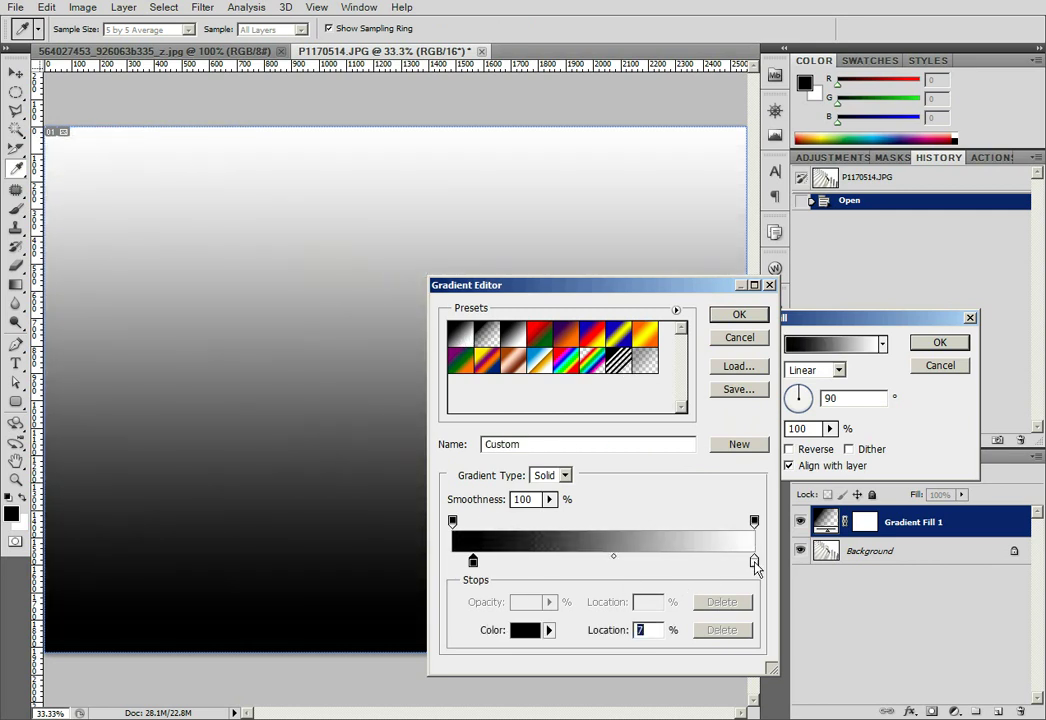
drag(754, 563, 731, 566)
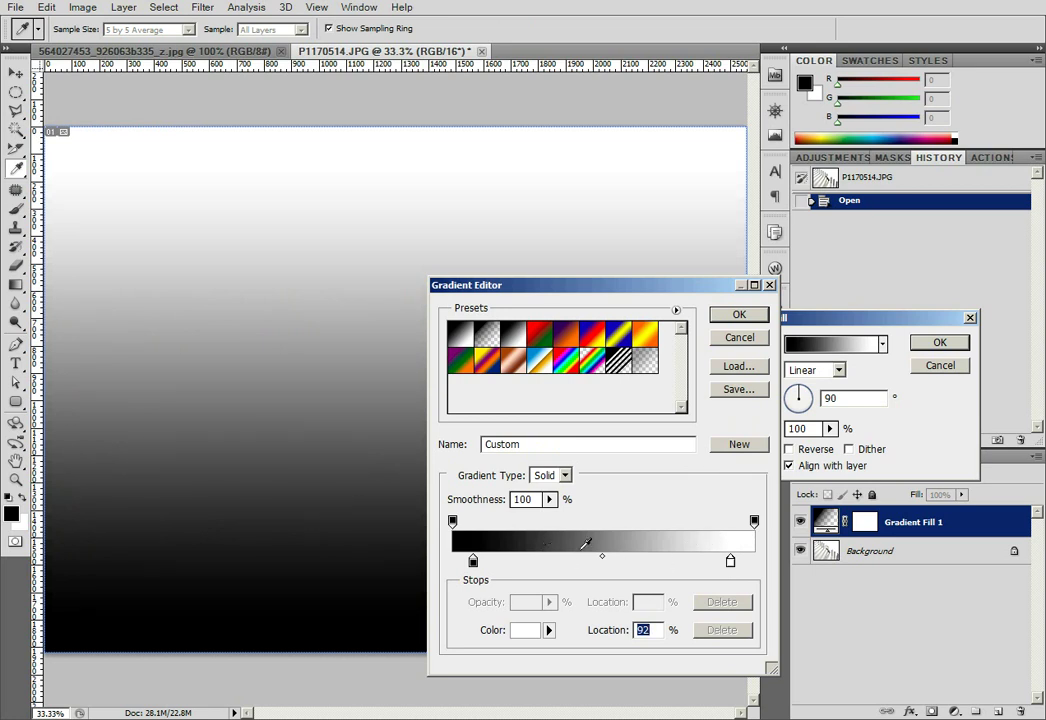
click(739, 314)
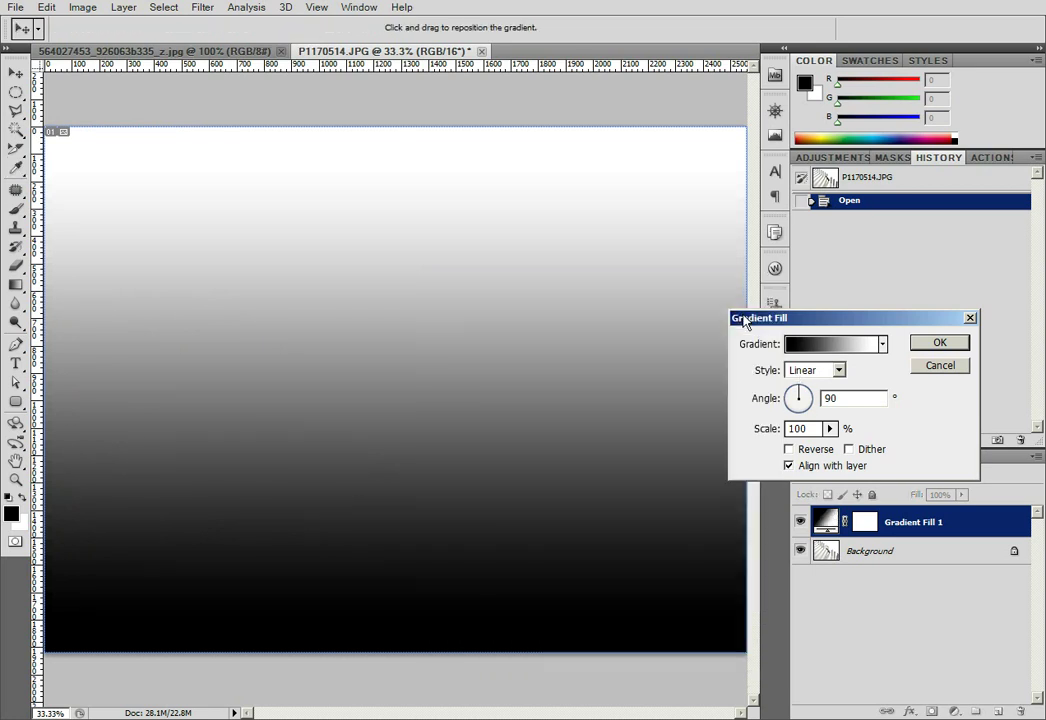
click(938, 345)
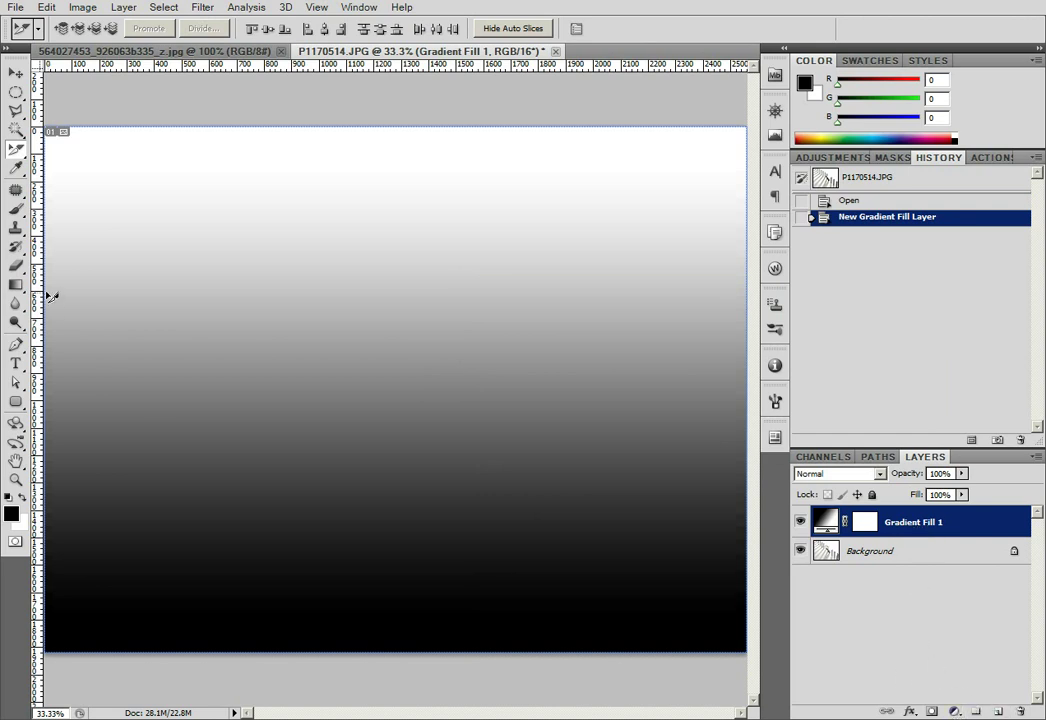
Switch to the Gradient Tool and open the File menu.
click(15, 285)
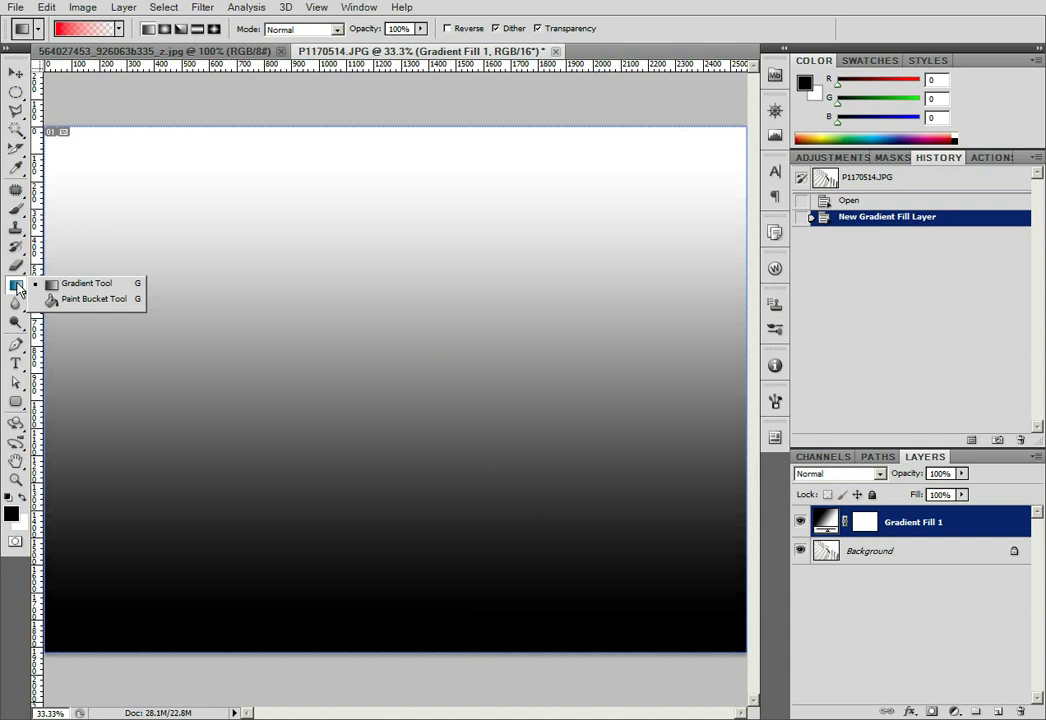
click(512, 1)
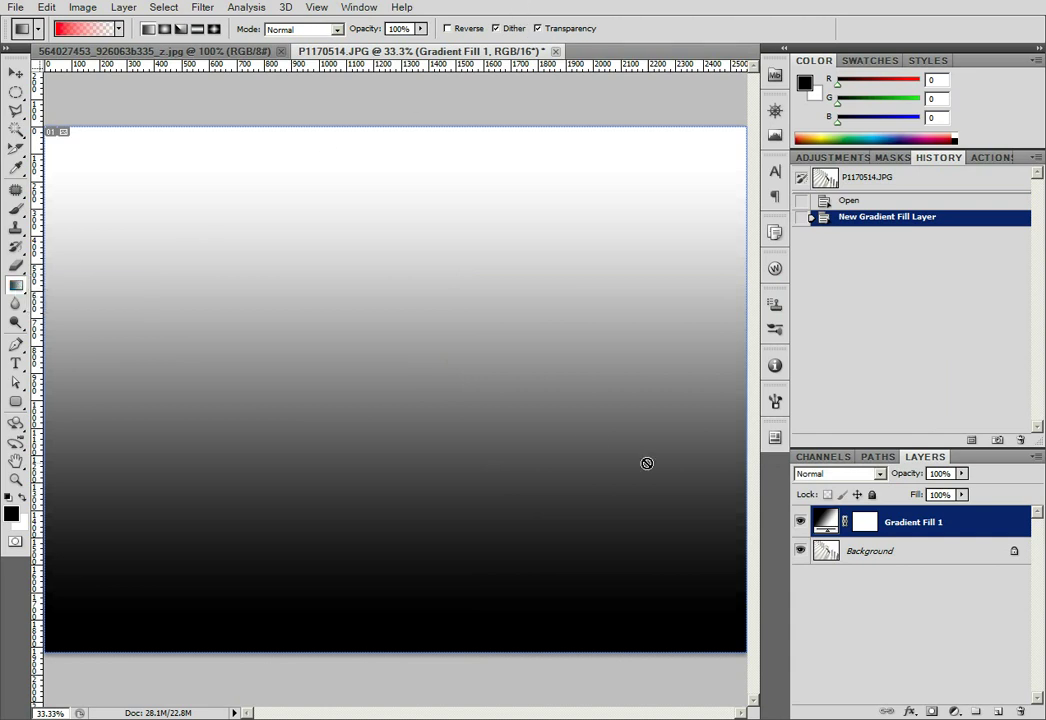
click(16, 7)
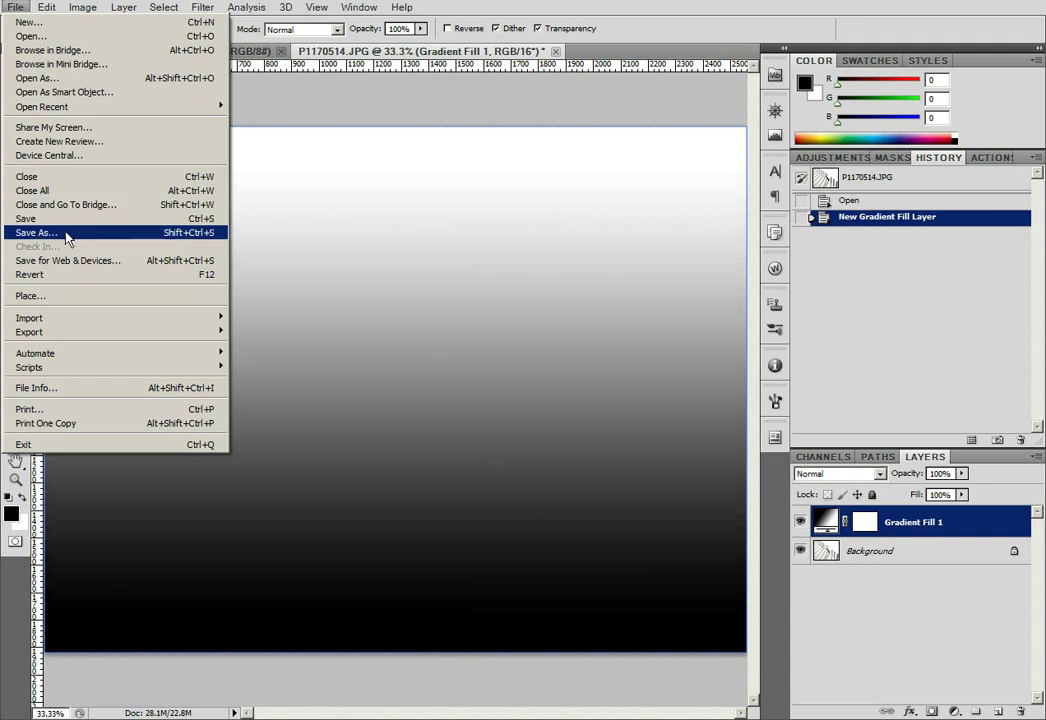
Save as TIFF, overwriting P1170514 gradient.tif in the Topaz-Lens-Effects-example-1 folder.
click(67, 238)
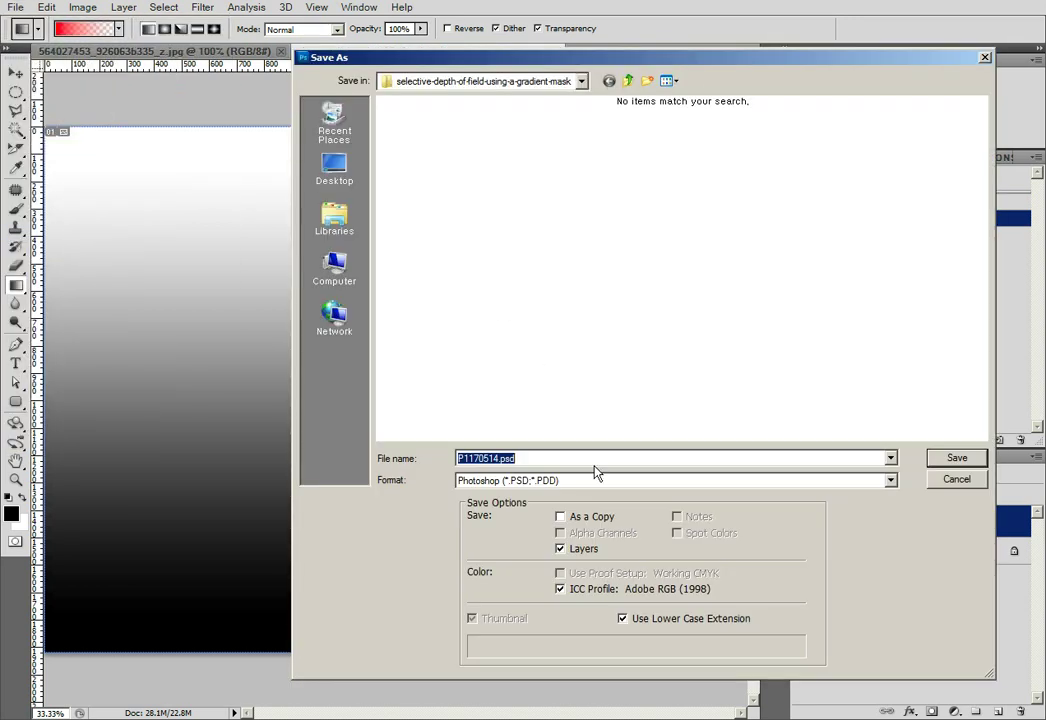
click(614, 483)
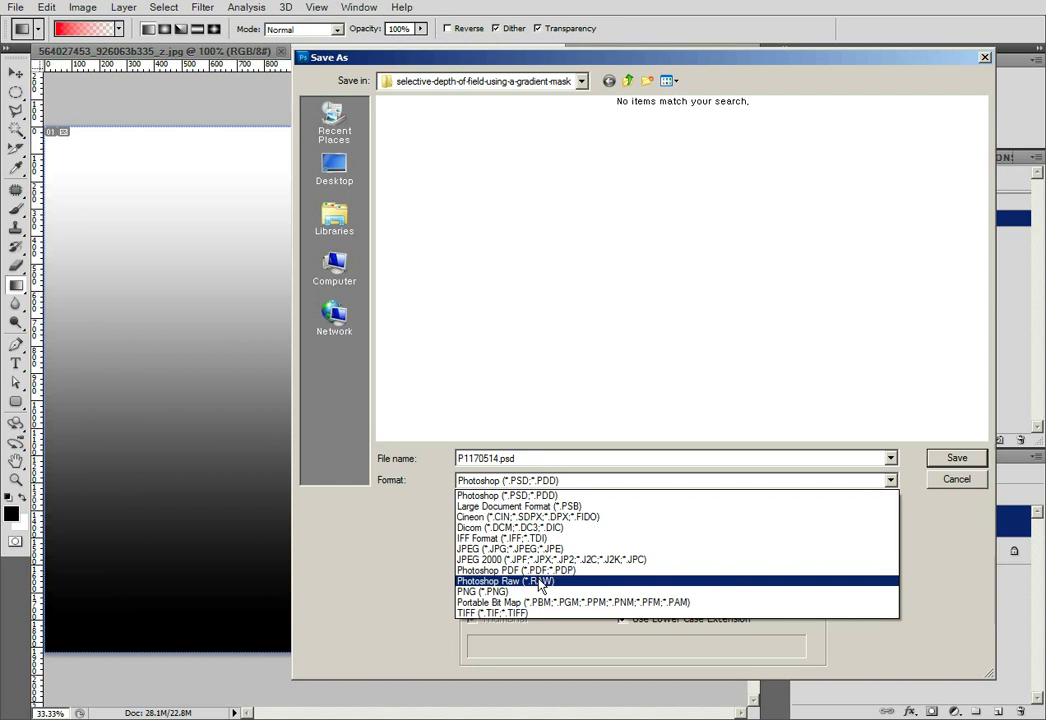
click(533, 613)
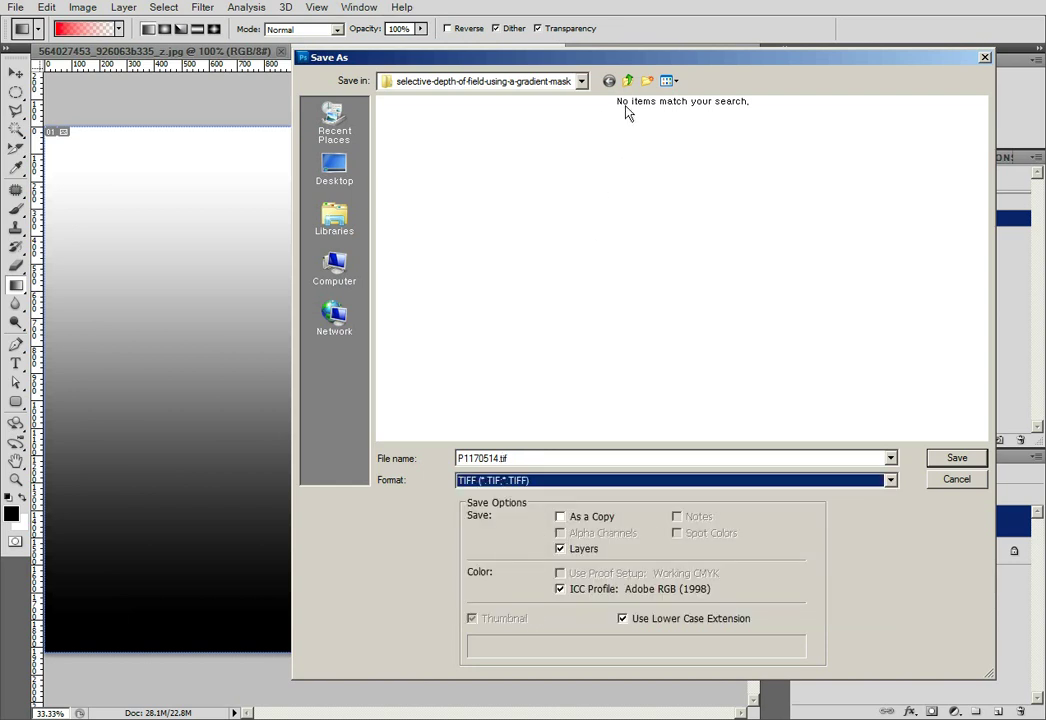
click(627, 80)
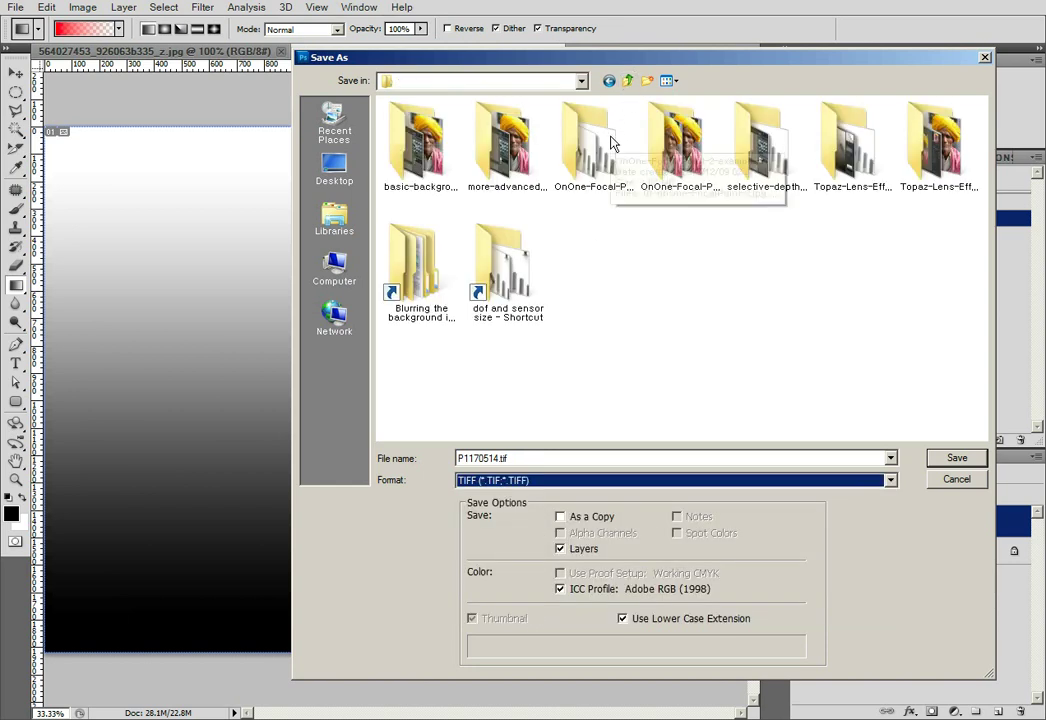
double_click(842, 153)
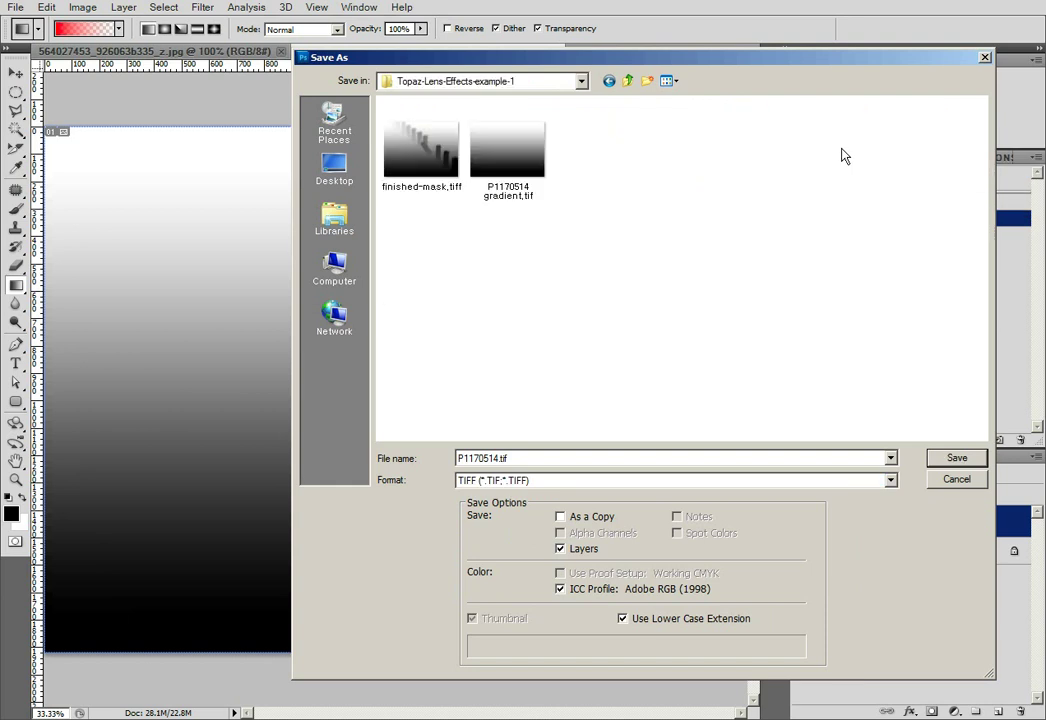
click(525, 160)
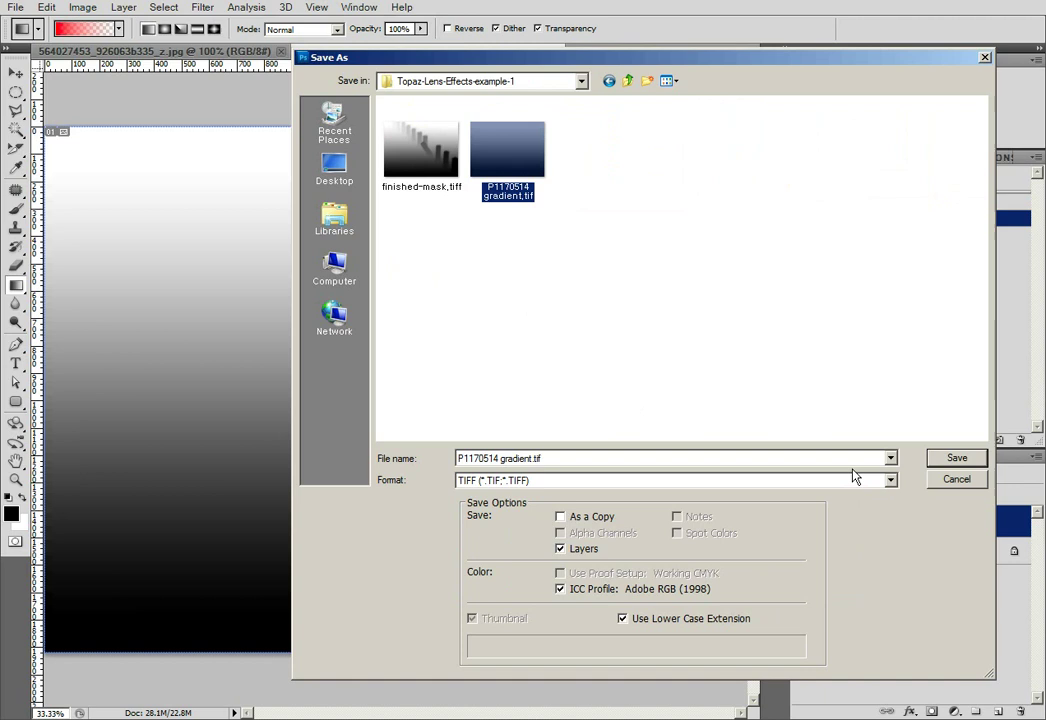
click(963, 458)
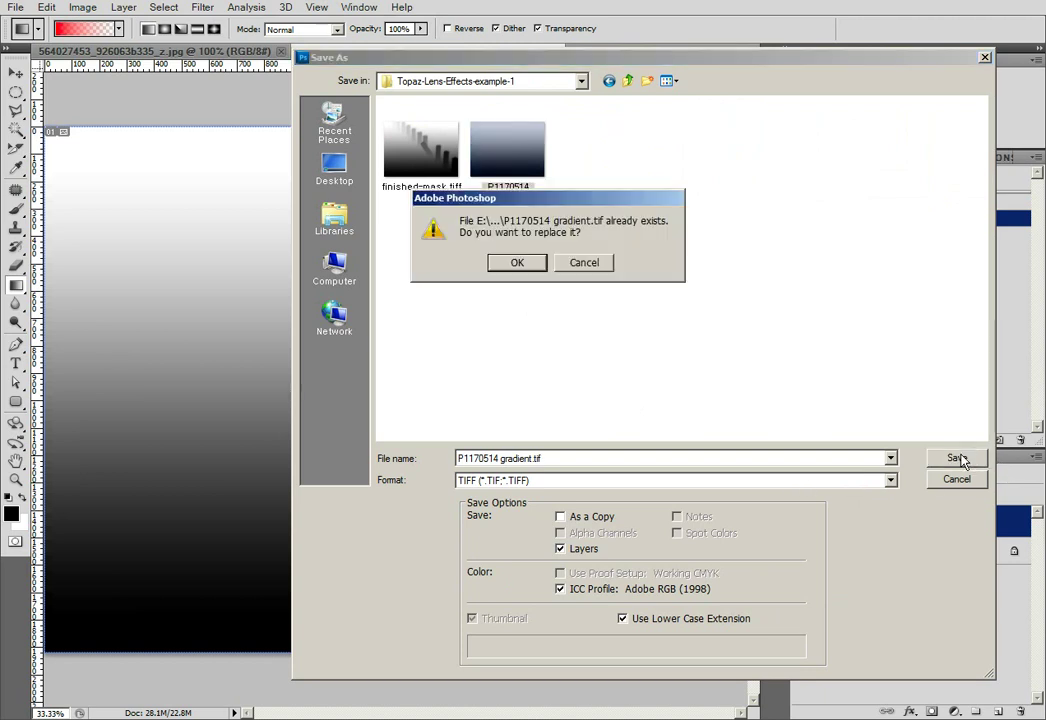
click(518, 263)
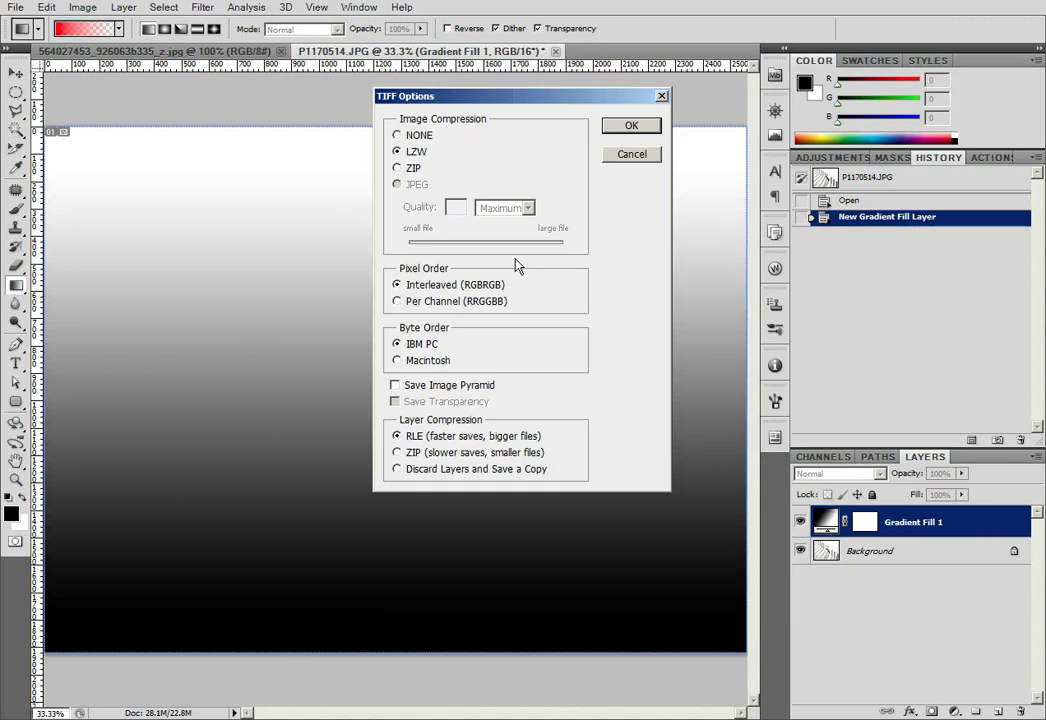
click(606, 125)
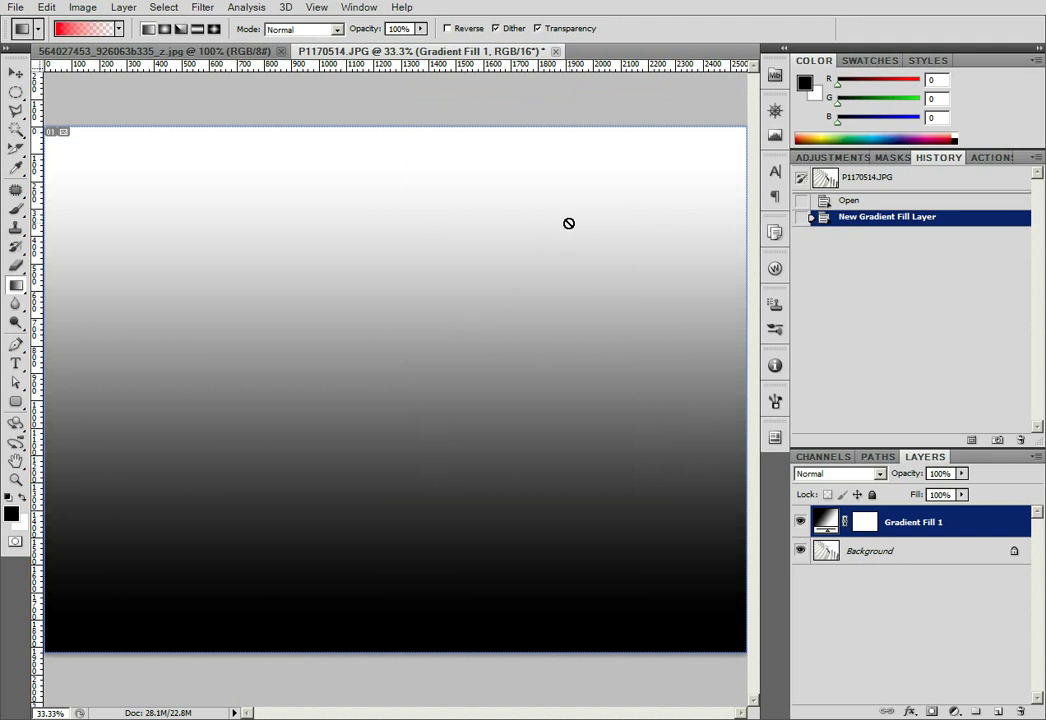
Delete Gradient Fill 1, duplicate the Background layer, and reopen Topaz Lens Effects on the copy.
drag(975, 538, 1020, 712)
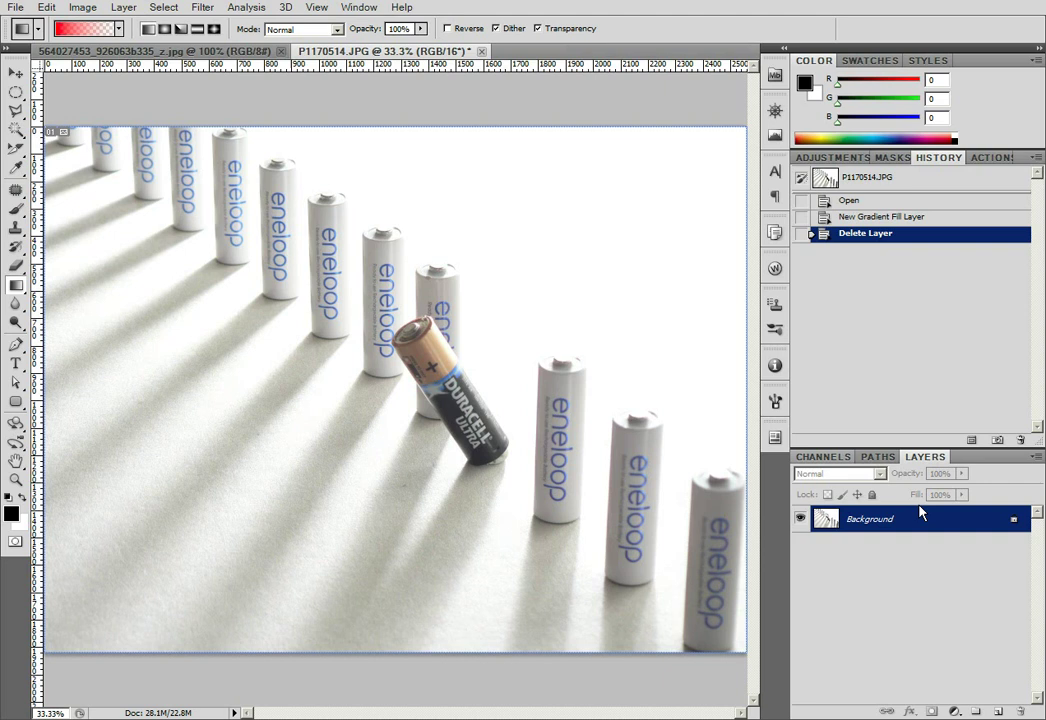
drag(929, 519, 995, 712)
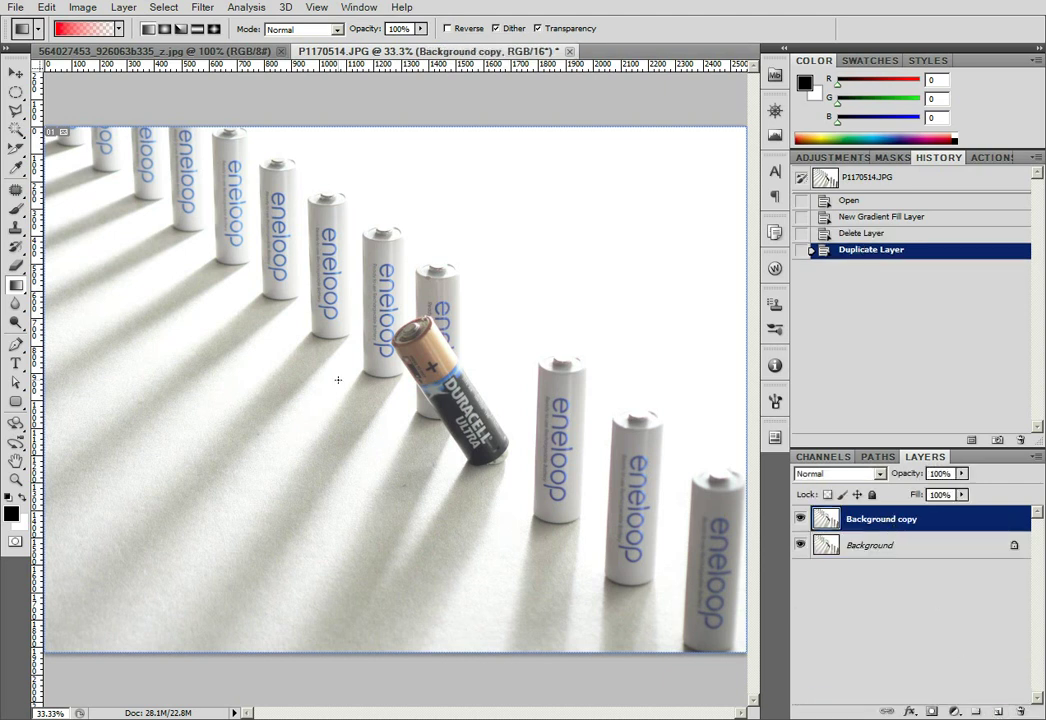
click(203, 8)
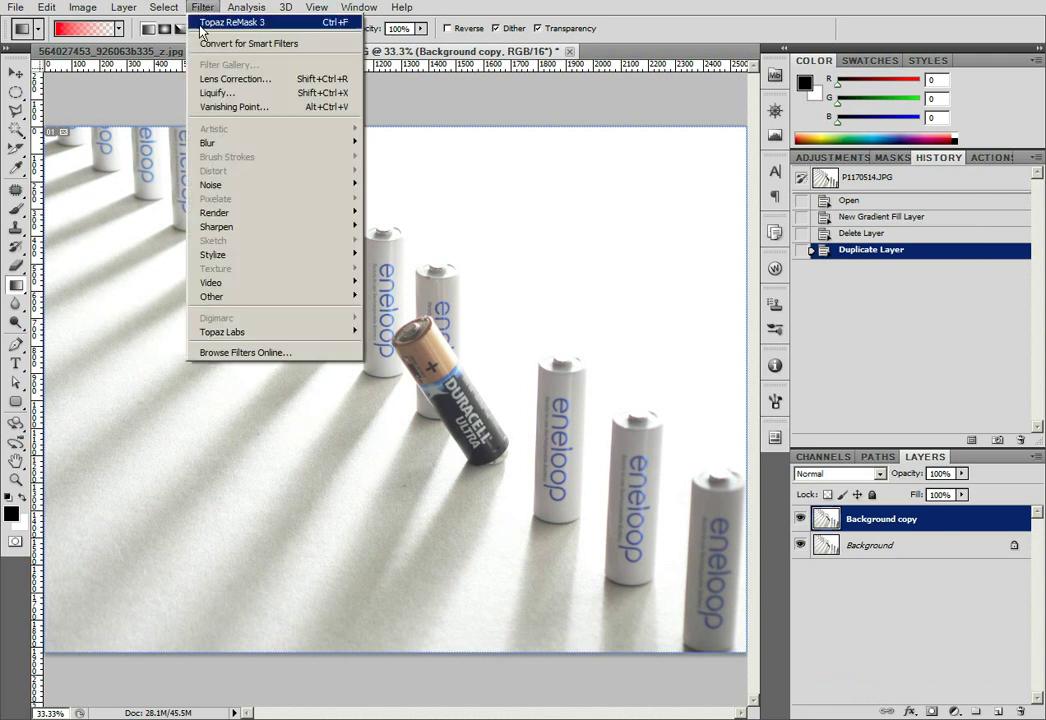
mouse_move(323, 336)
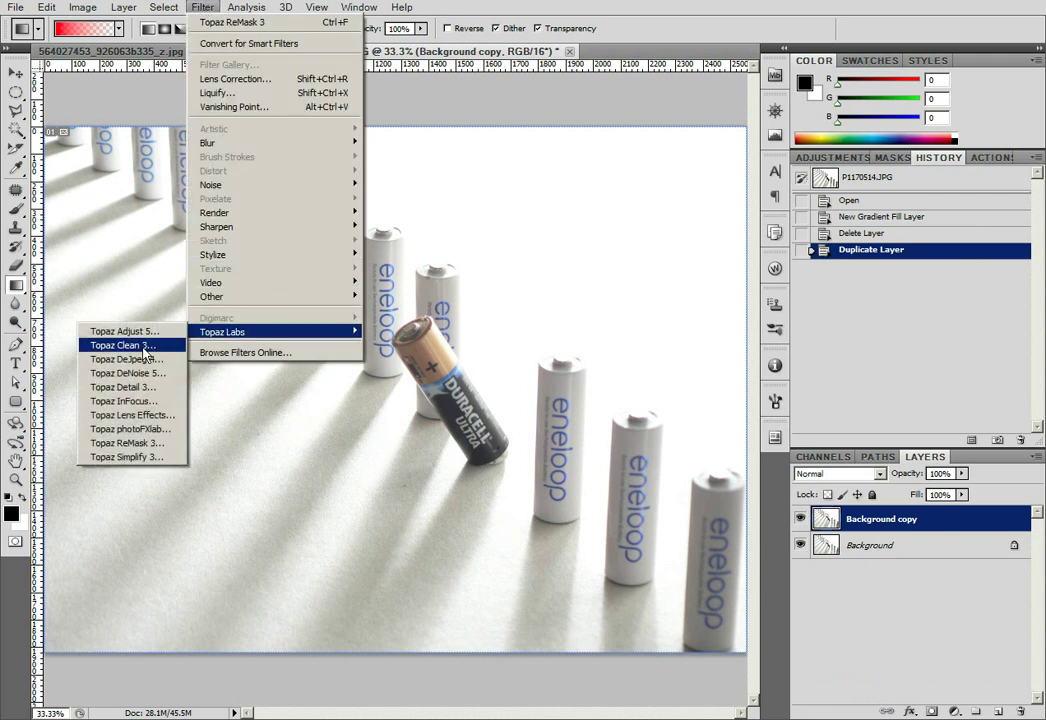
click(141, 421)
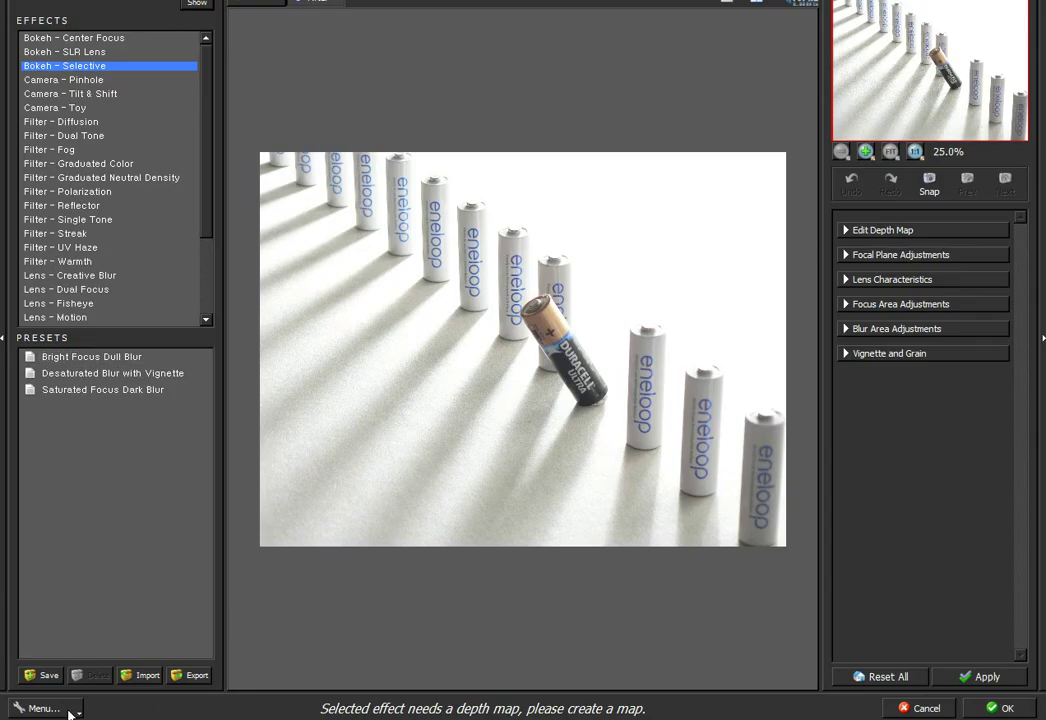
Load P1170514 gradient.tif as the Bokeh – Selective depth map via Load Mask, then collapse Edit Depth Map.
click(70, 712)
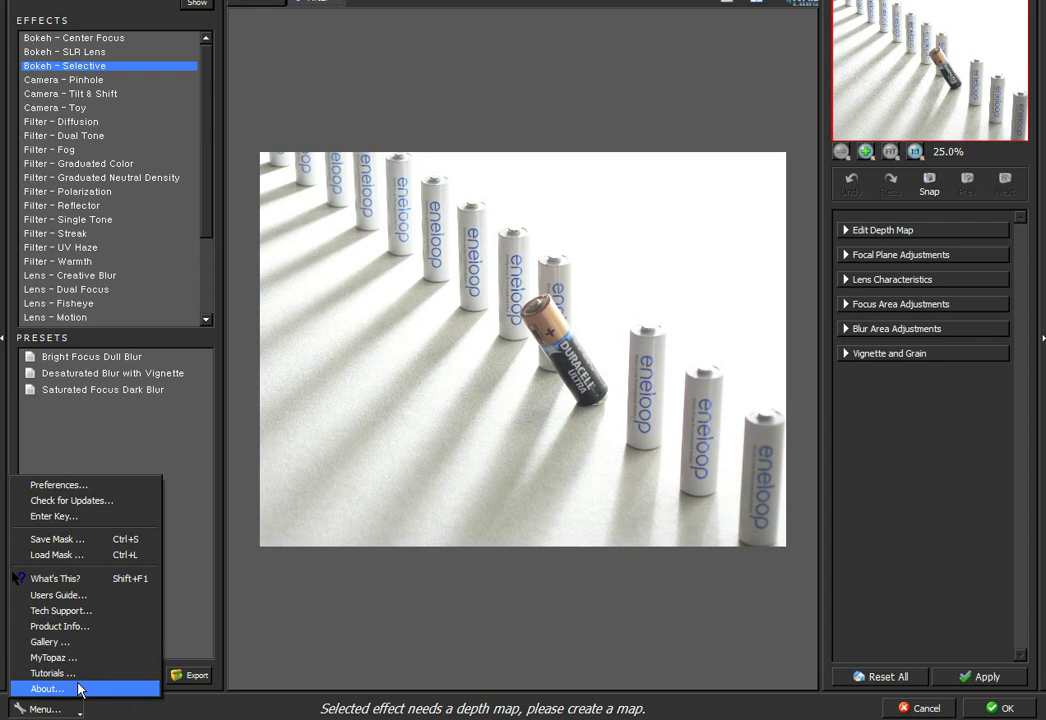
click(90, 555)
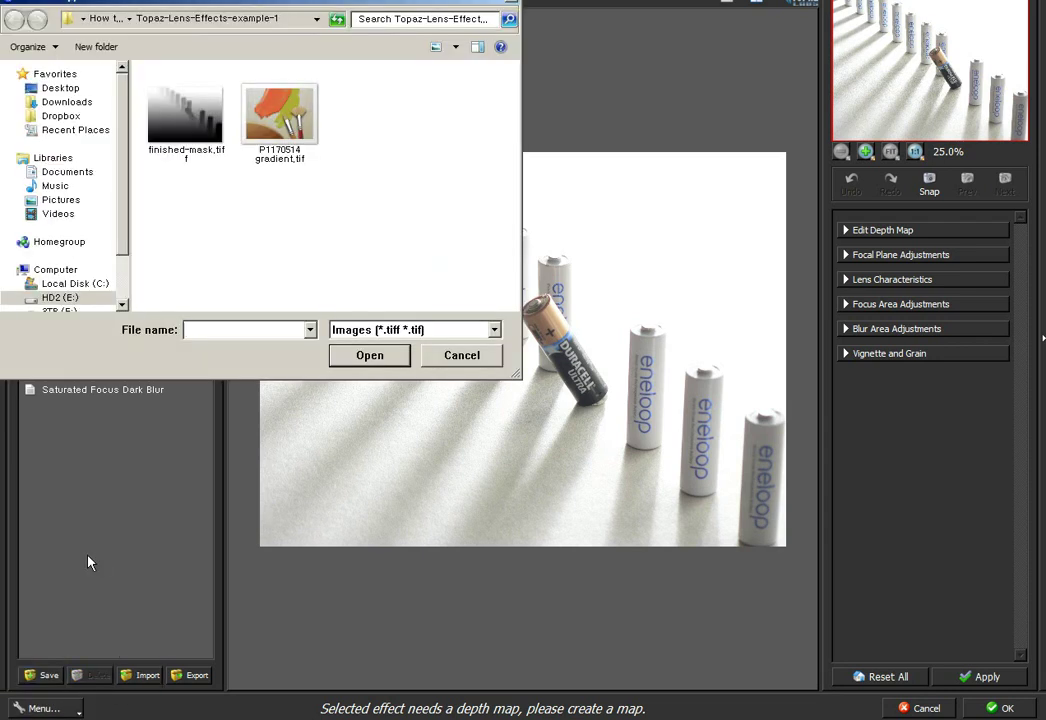
click(283, 122)
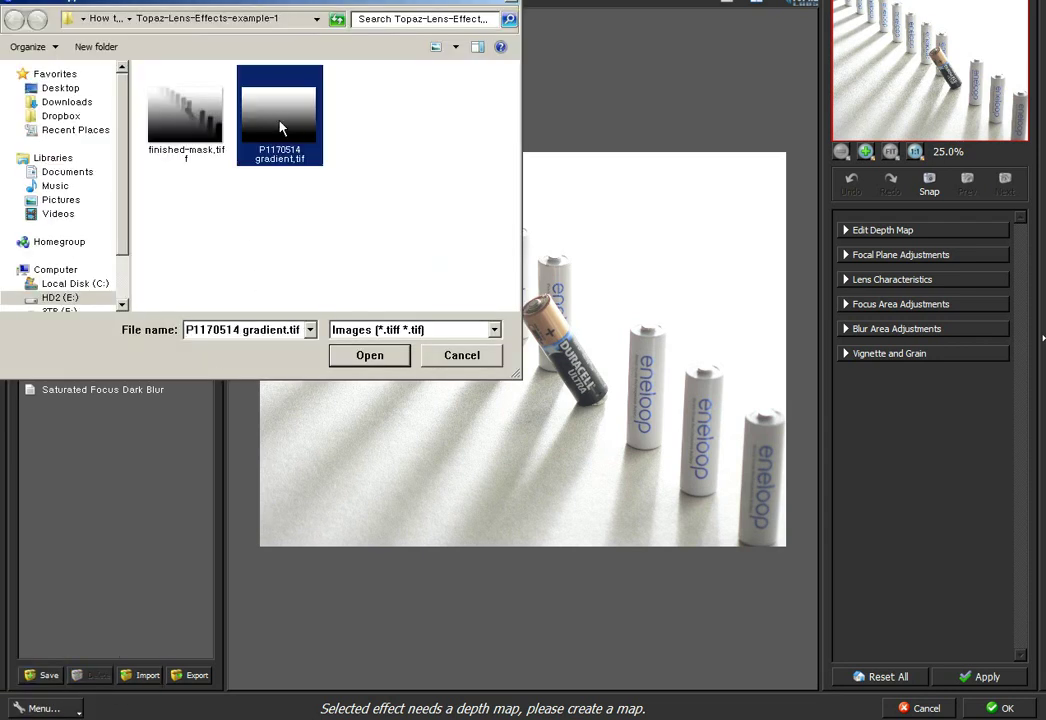
click(375, 356)
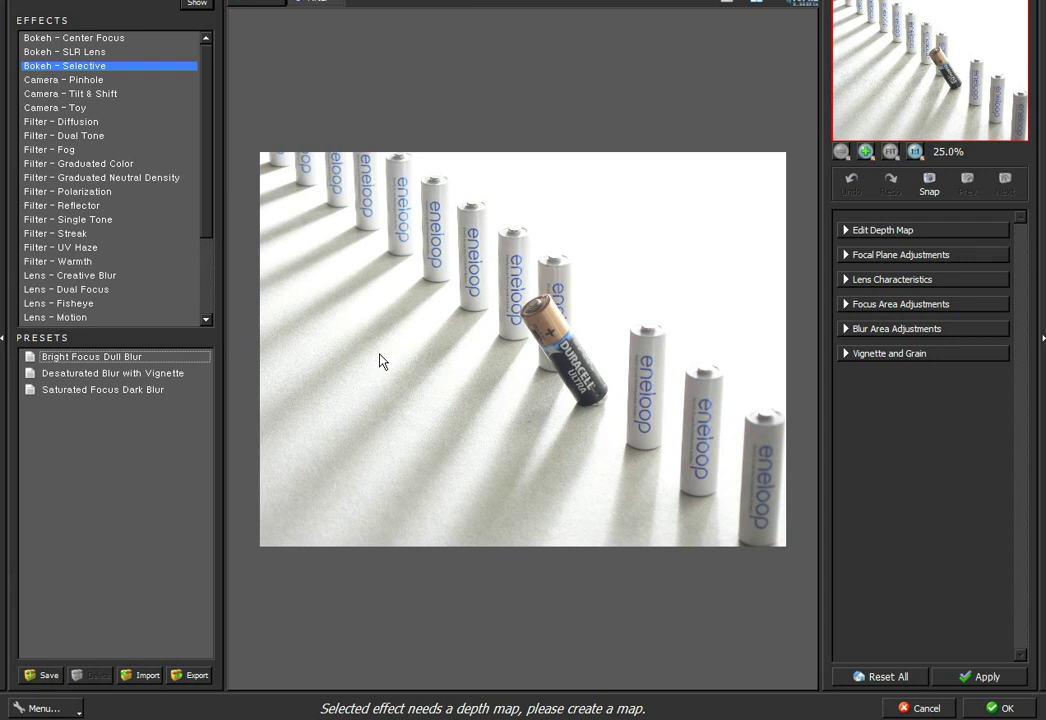
click(866, 233)
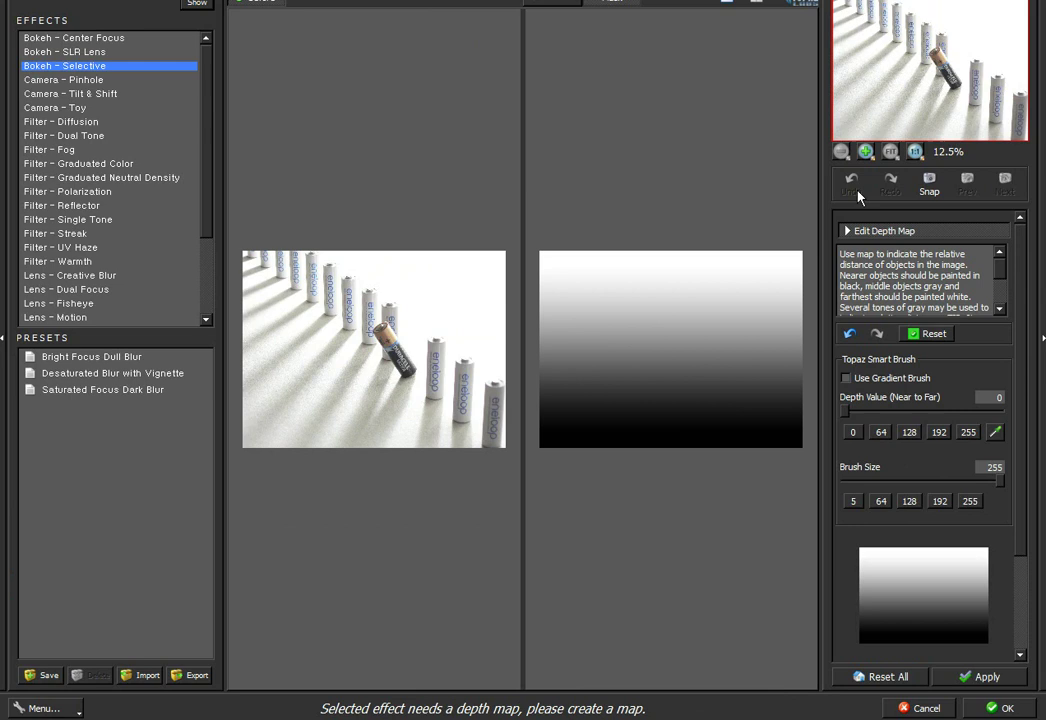
click(862, 230)
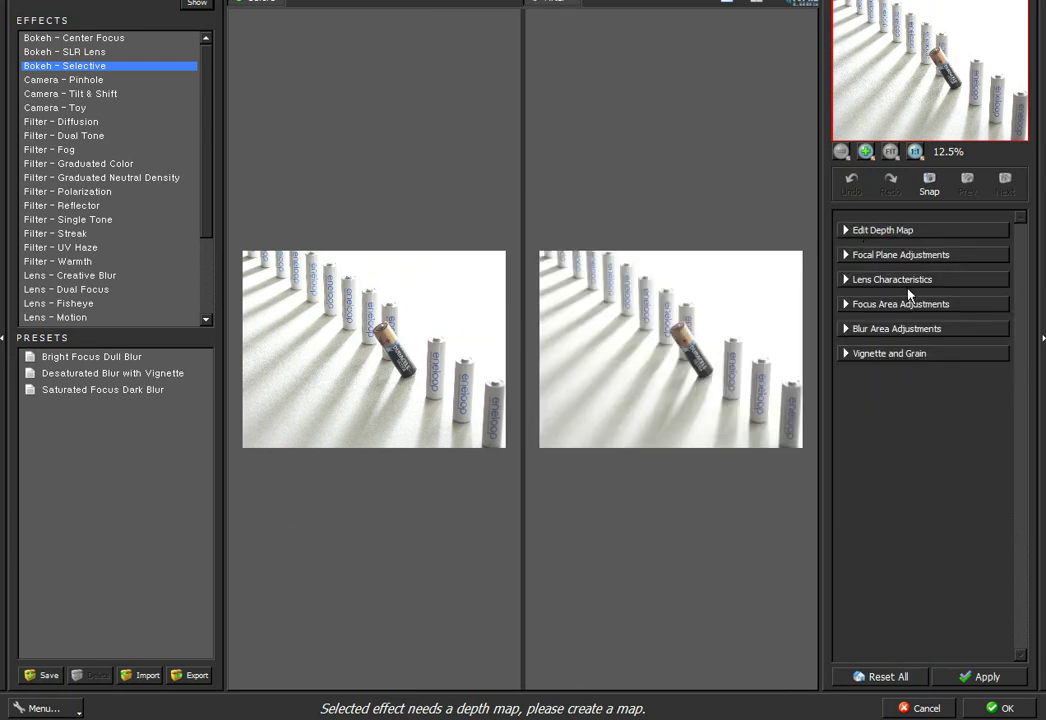
click(727, 5)
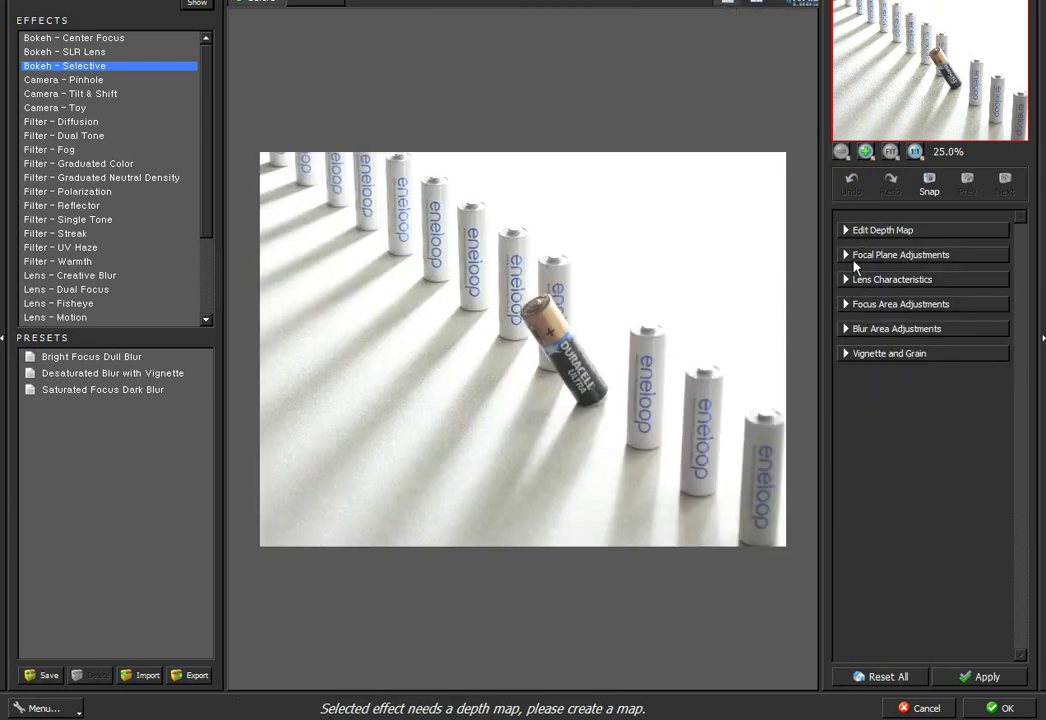
Set Background and Foreground Blur Amount to 0.45 and Focal Plane Position to 105.5.
click(846, 256)
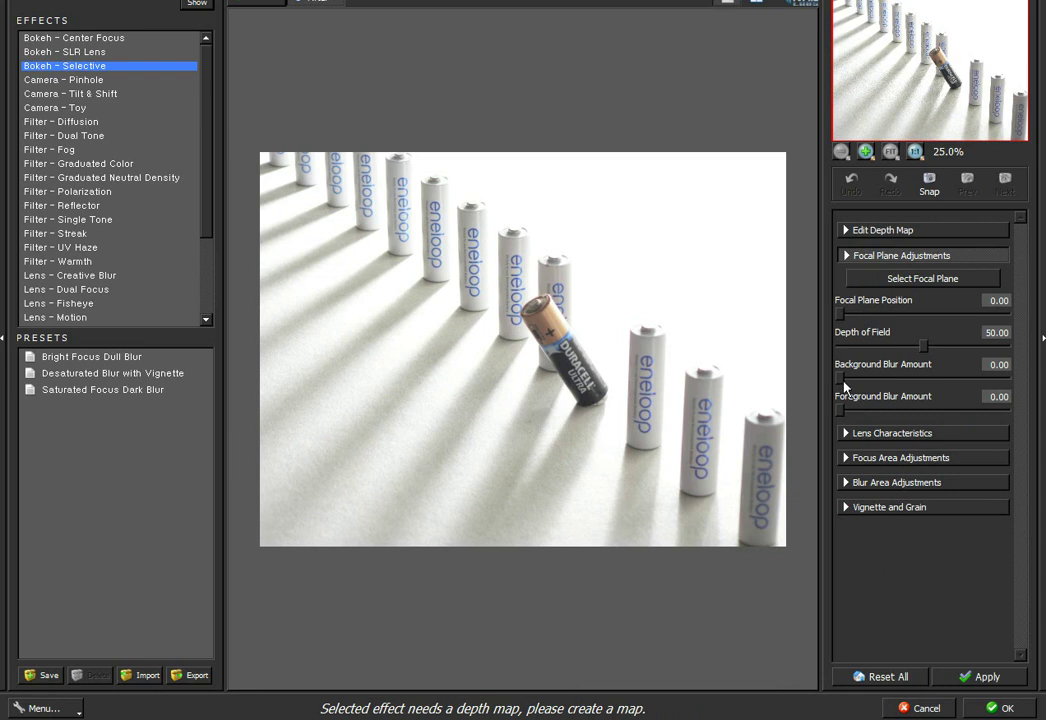
drag(893, 383, 915, 380)
drag(841, 411, 913, 412)
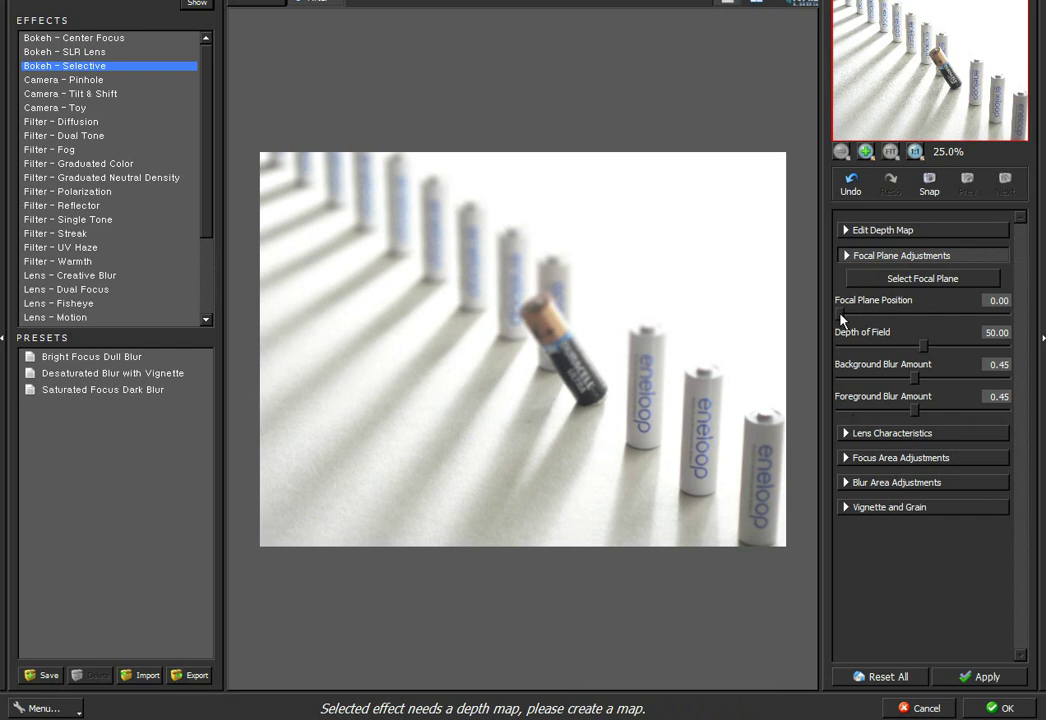
drag(917, 318, 911, 317)
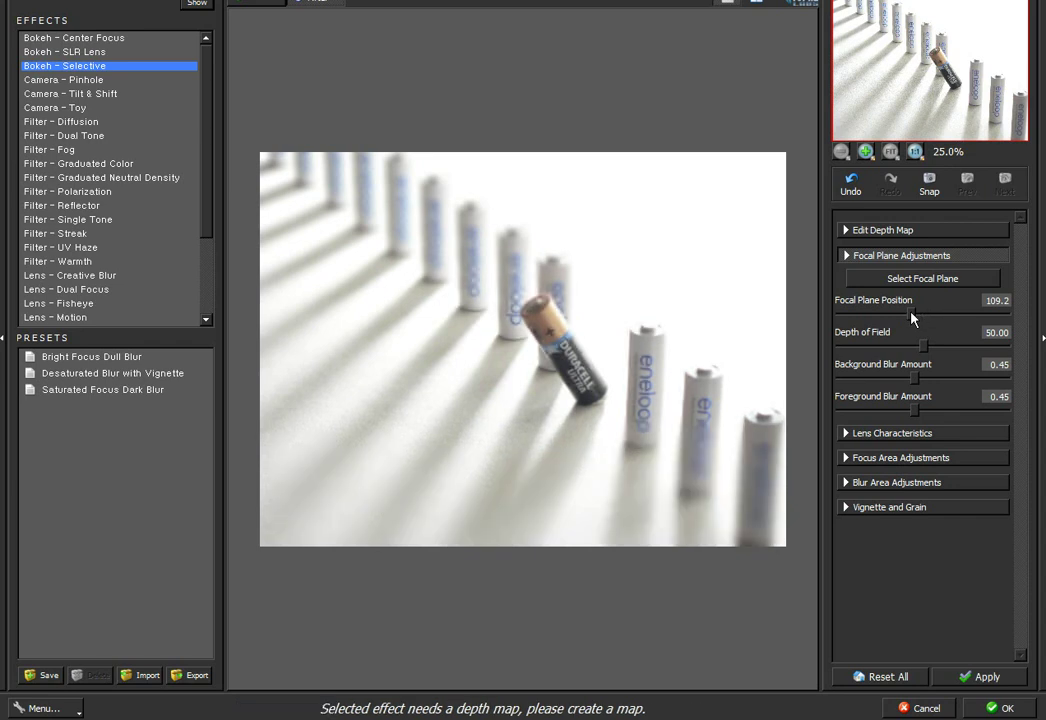
drag(911, 317, 908, 317)
Reopen Edit Depth Map and zoom the preview in on the Duracell battery.
click(848, 231)
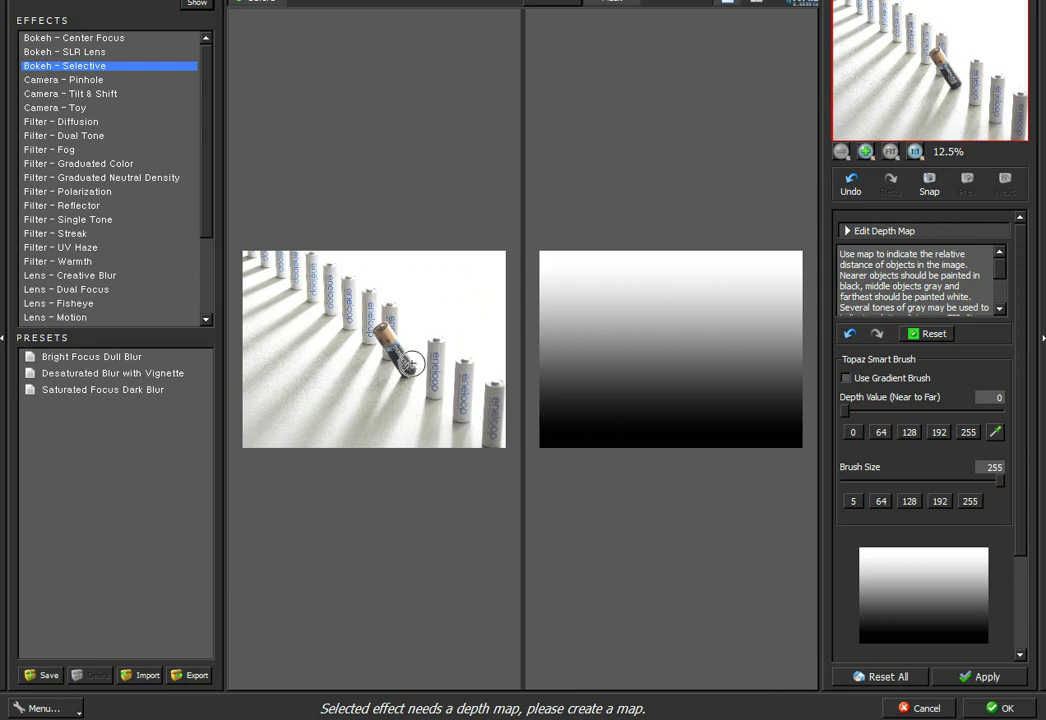
scroll(420, 373, up, 1)
scroll(420, 373, up, 7)
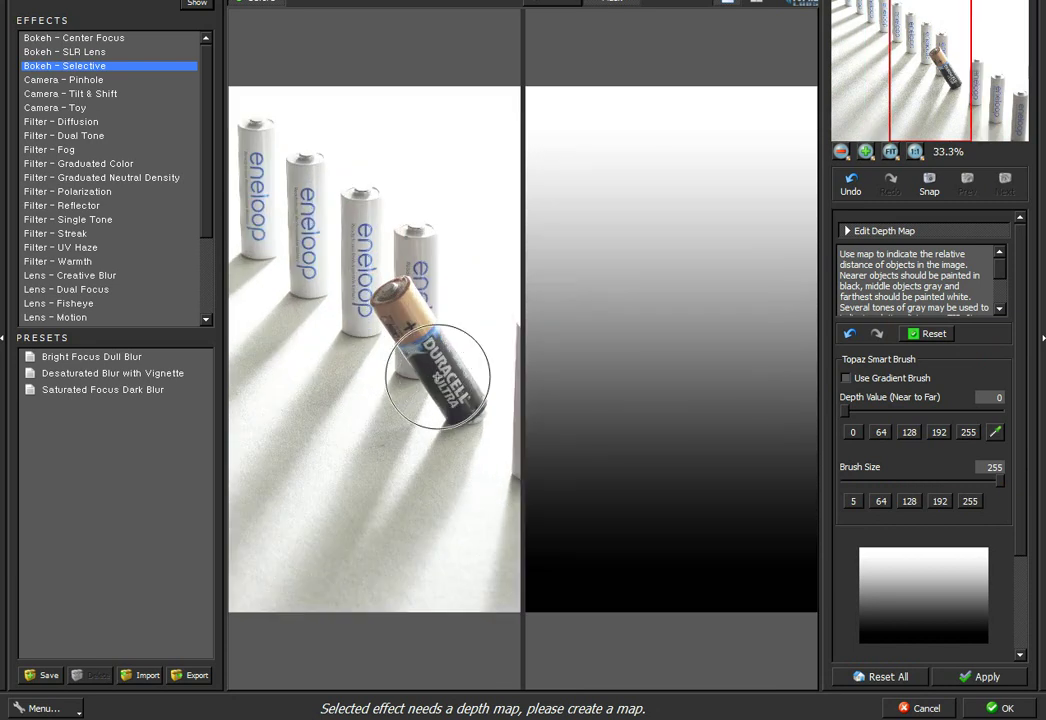
scroll(449, 401, down, 2)
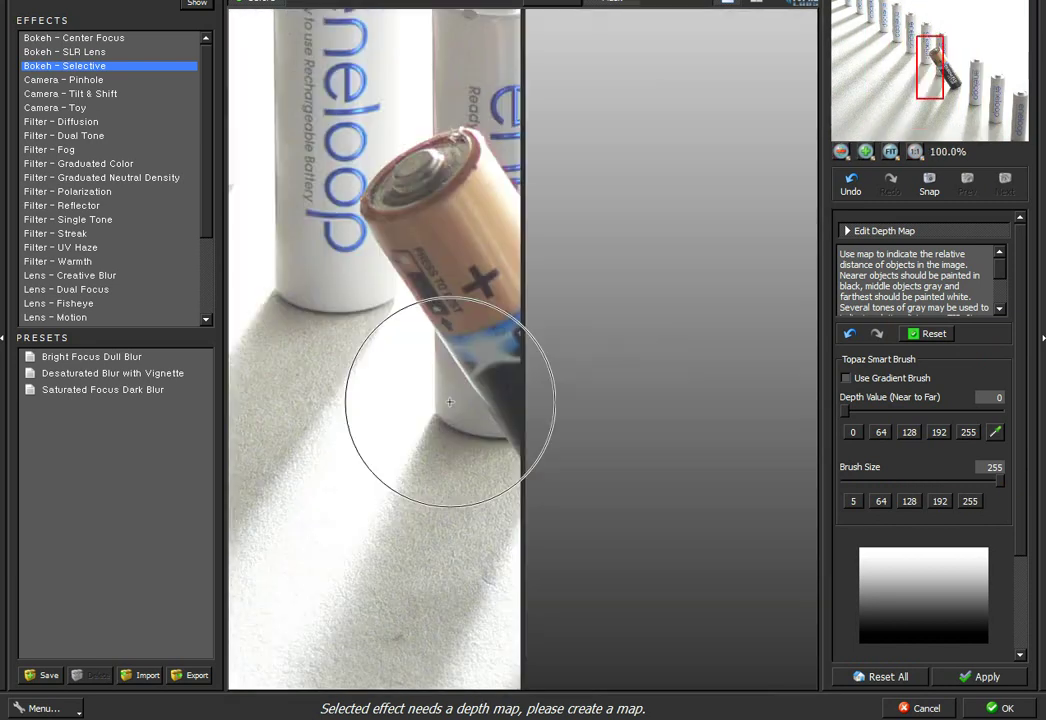
scroll(449, 404, down, 1)
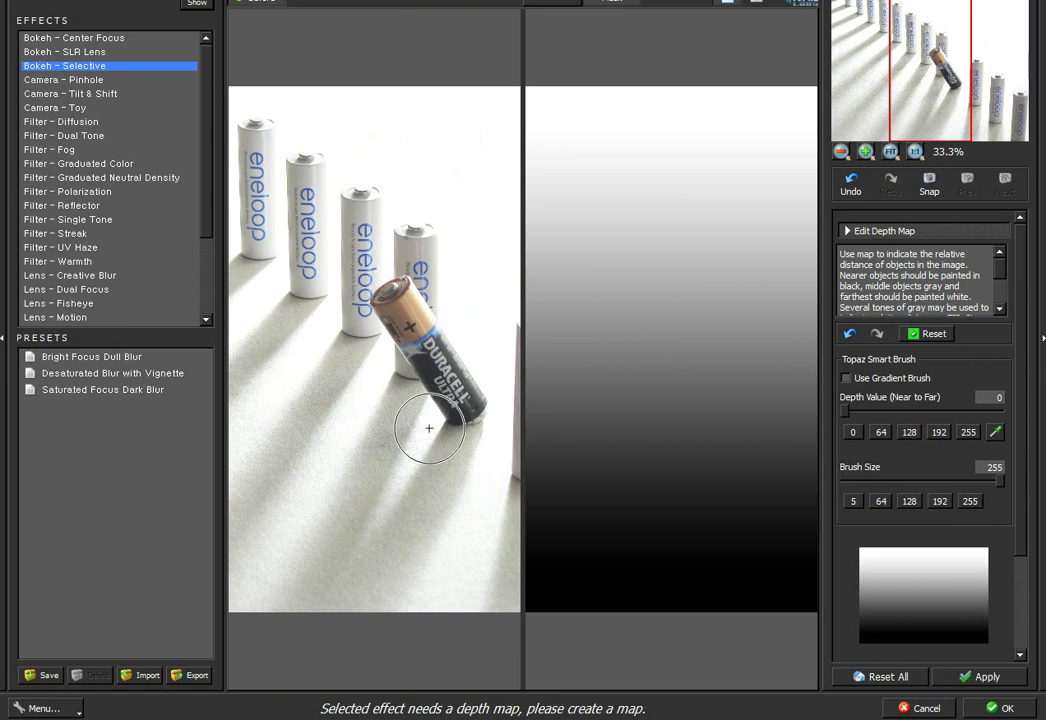
scroll(429, 428, up, 1)
key(space)
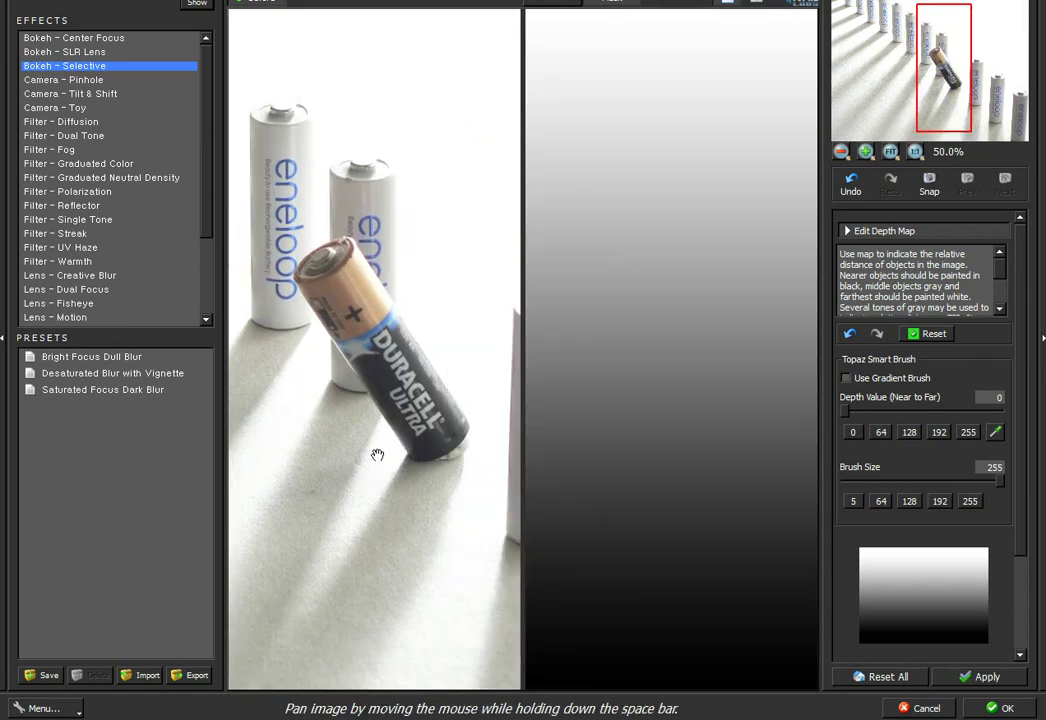
Sample depth value 78 from the map and shrink the brush size from 255 to 110.
click(995, 435)
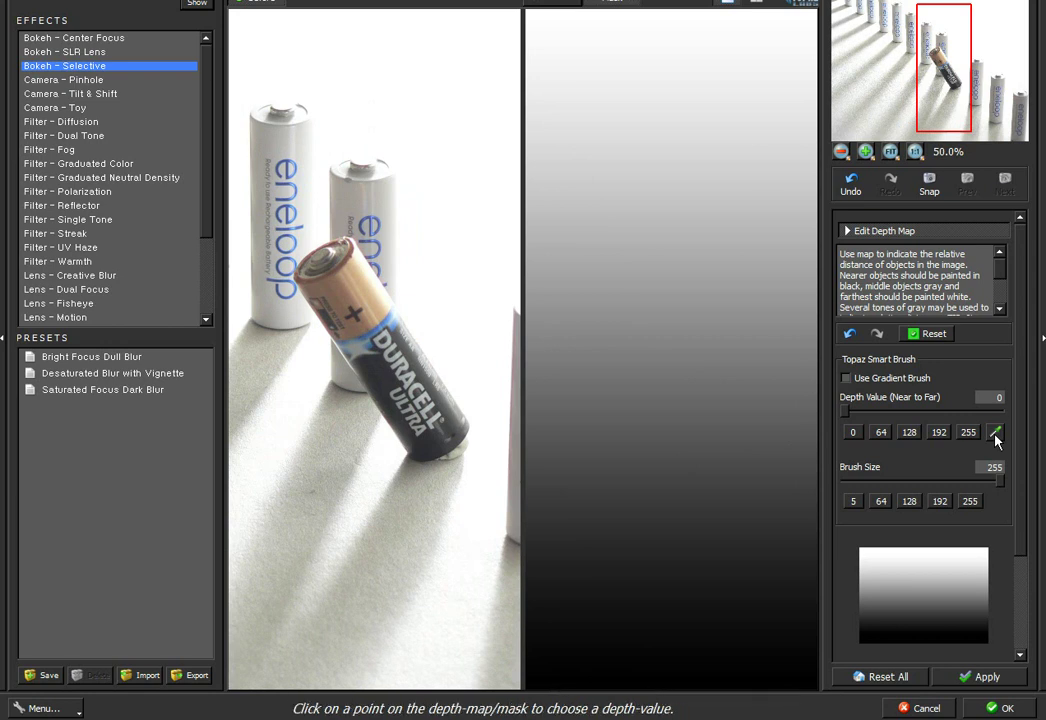
click(370, 457)
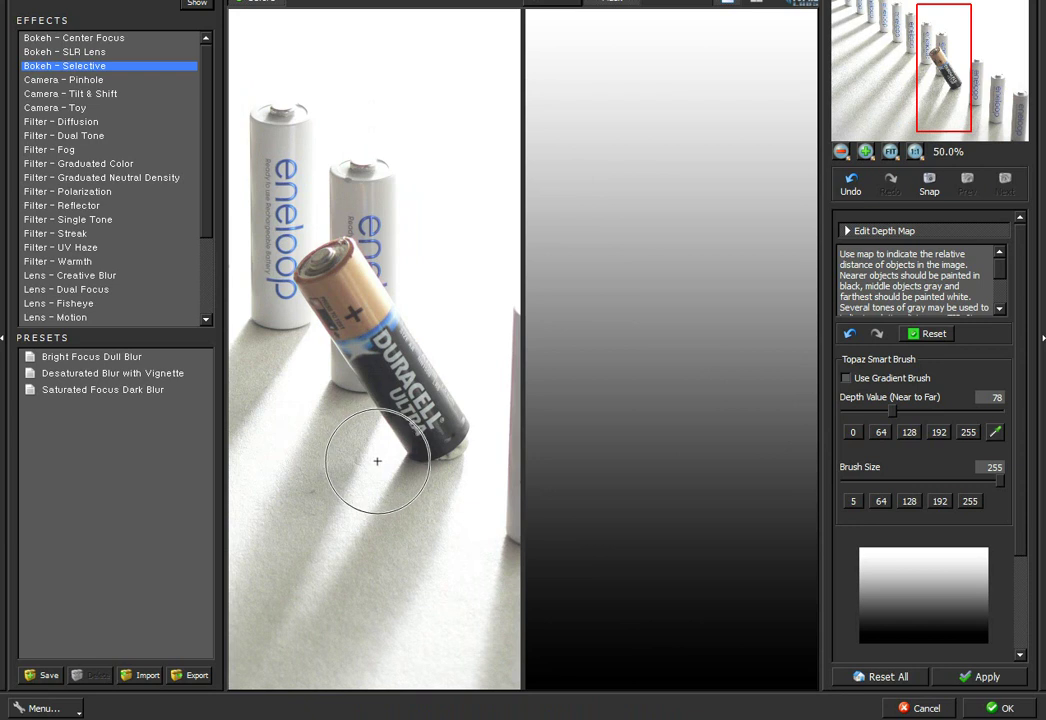
scroll(355, 432, down, 3)
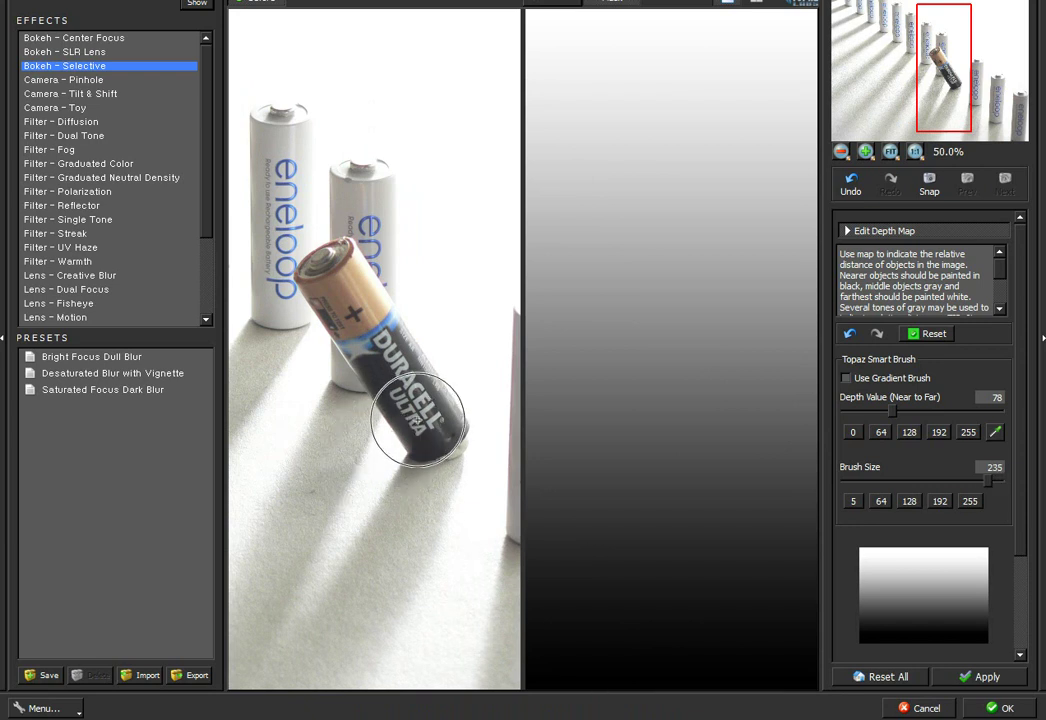
scroll(425, 422, down, 5)
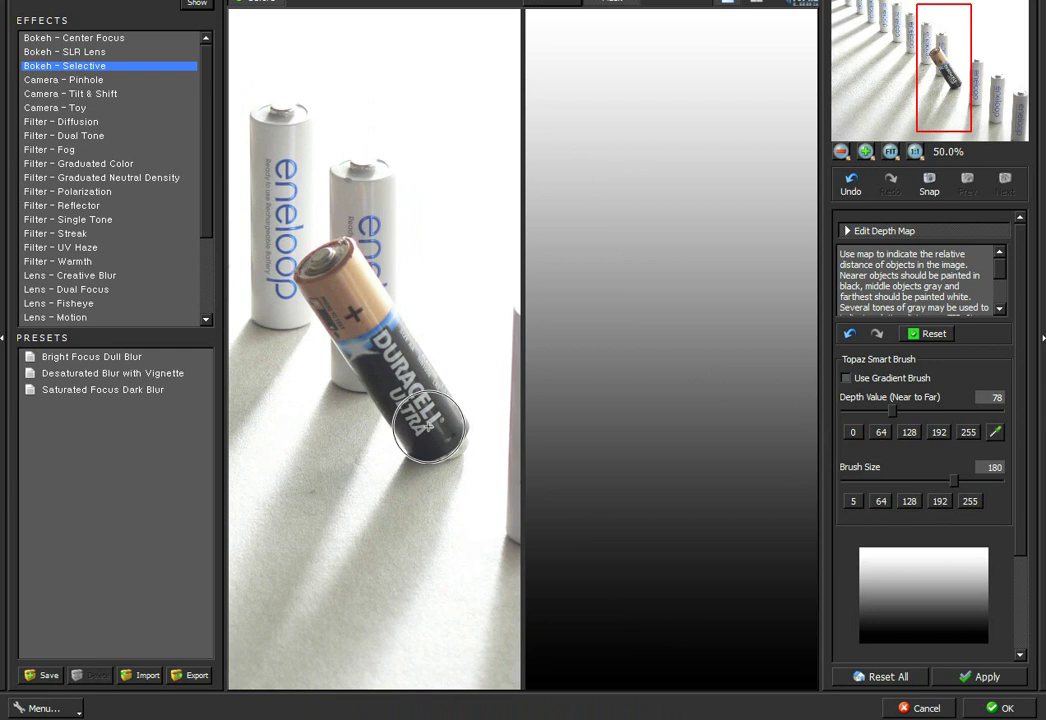
scroll(348, 345, down, 1)
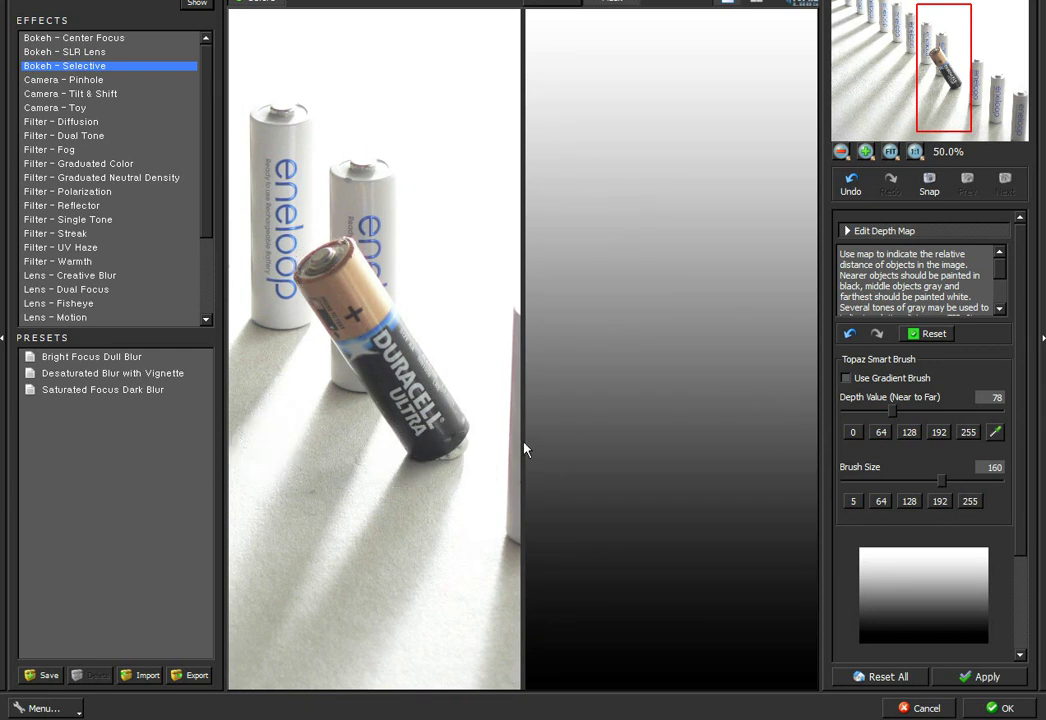
scroll(432, 432, down, 5)
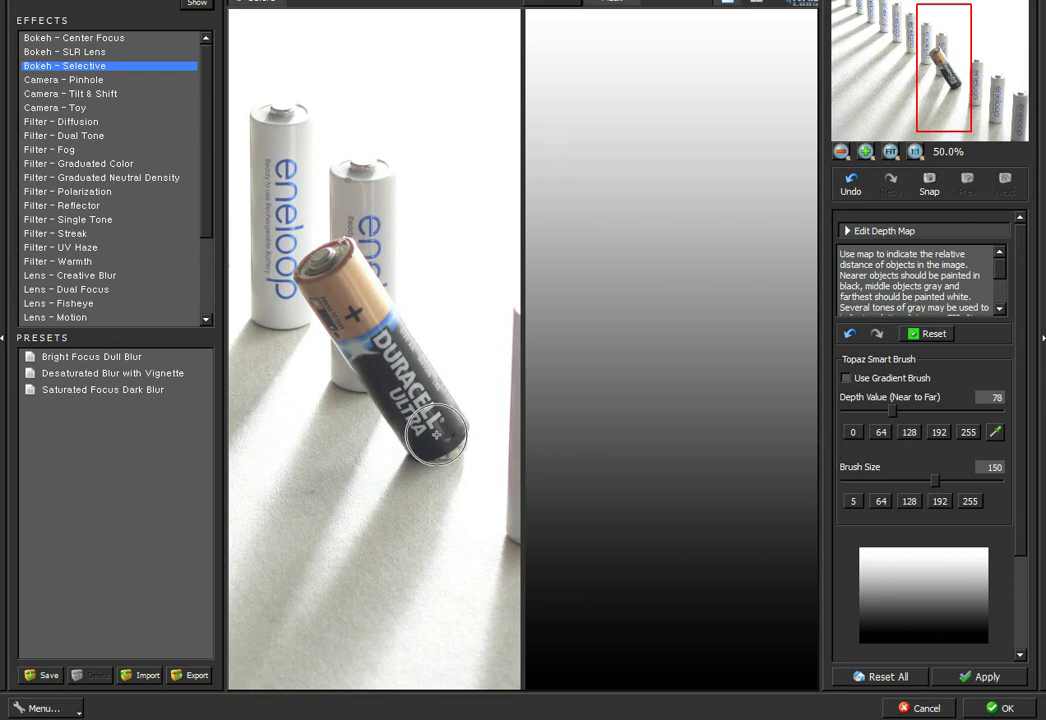
scroll(432, 432, down, 5)
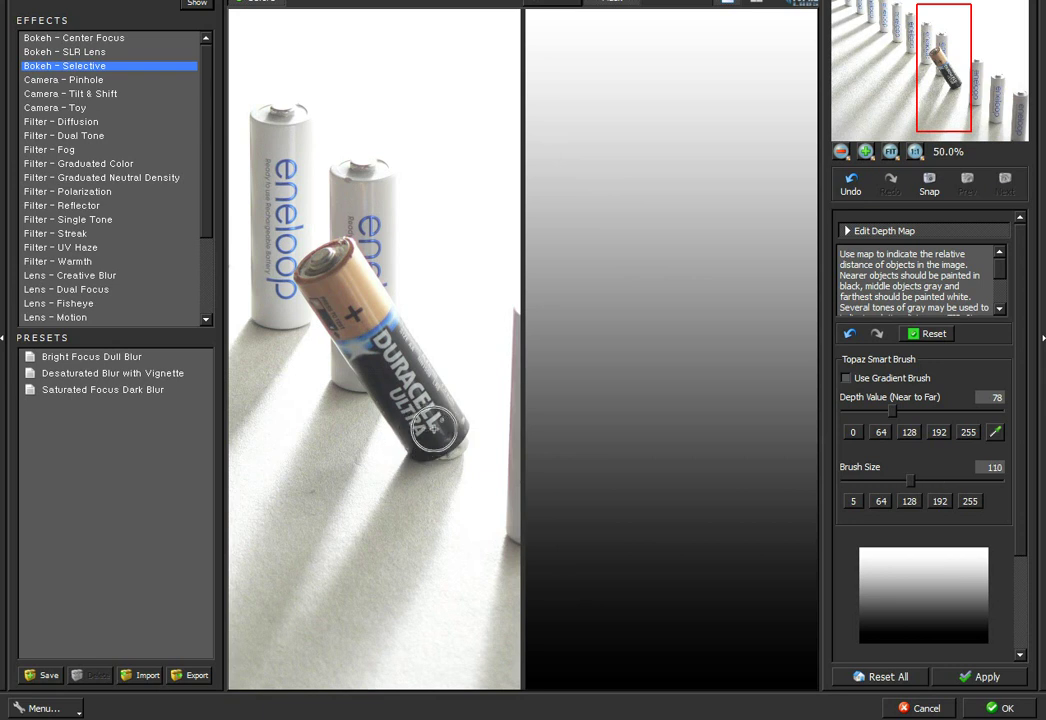
Paint over the tilted Duracell battery at depth 78 with the size-110 Smart Brush.
mouse_move(425, 430)
mouse_down()
mouse_move(348, 335)
mouse_move(316, 262)
mouse_move(379, 330)
mouse_move(445, 433)
mouse_up()
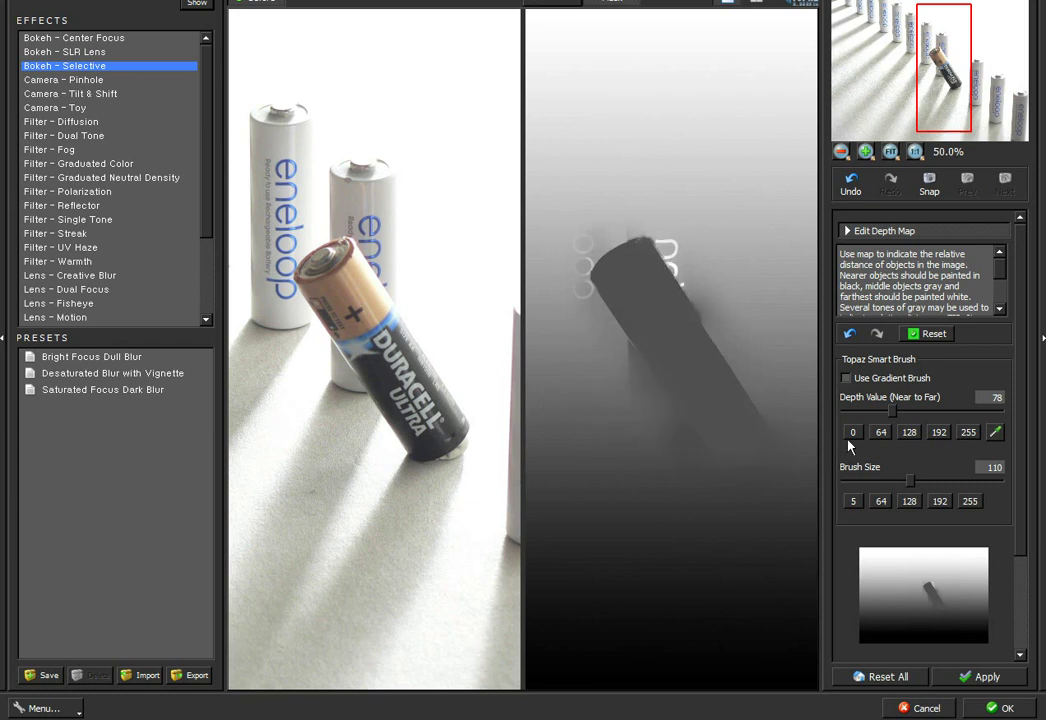
Sample depth 108, shrink the brush to size 35 and paint lighter depth along the eneloop's base.
click(997, 433)
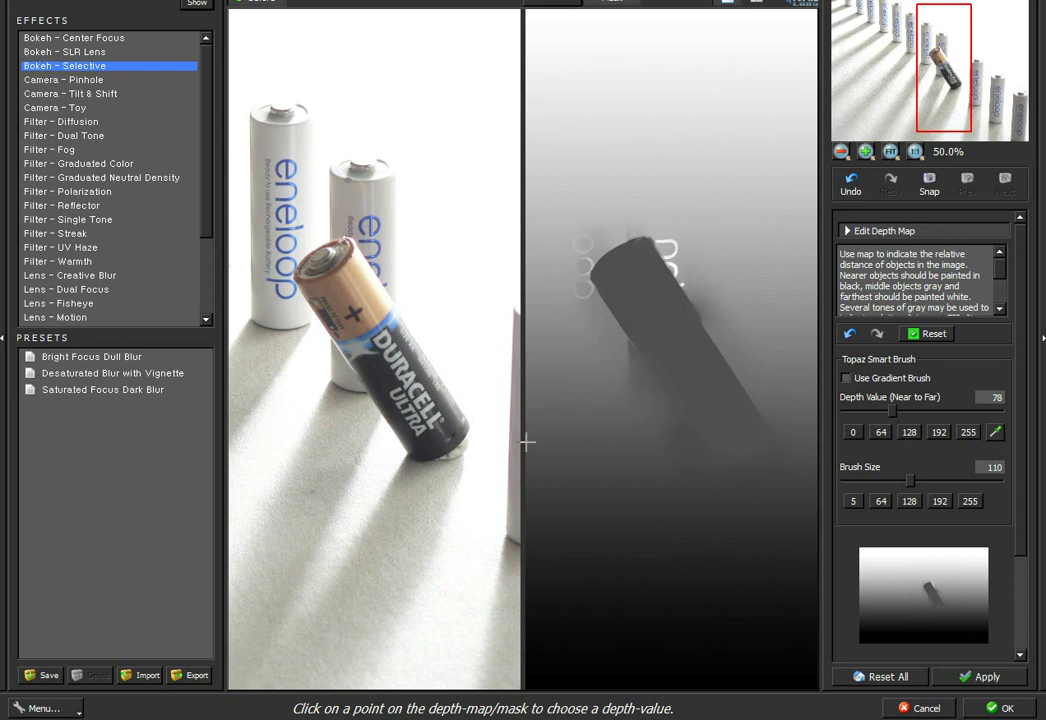
click(297, 391)
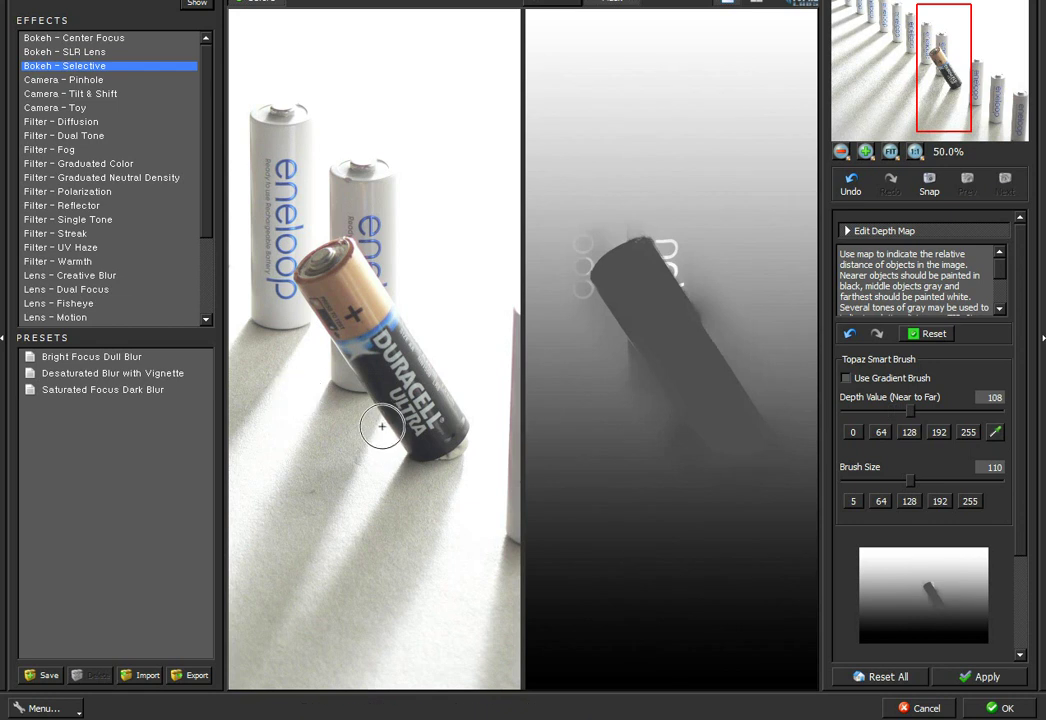
scroll(381, 426, up, 1)
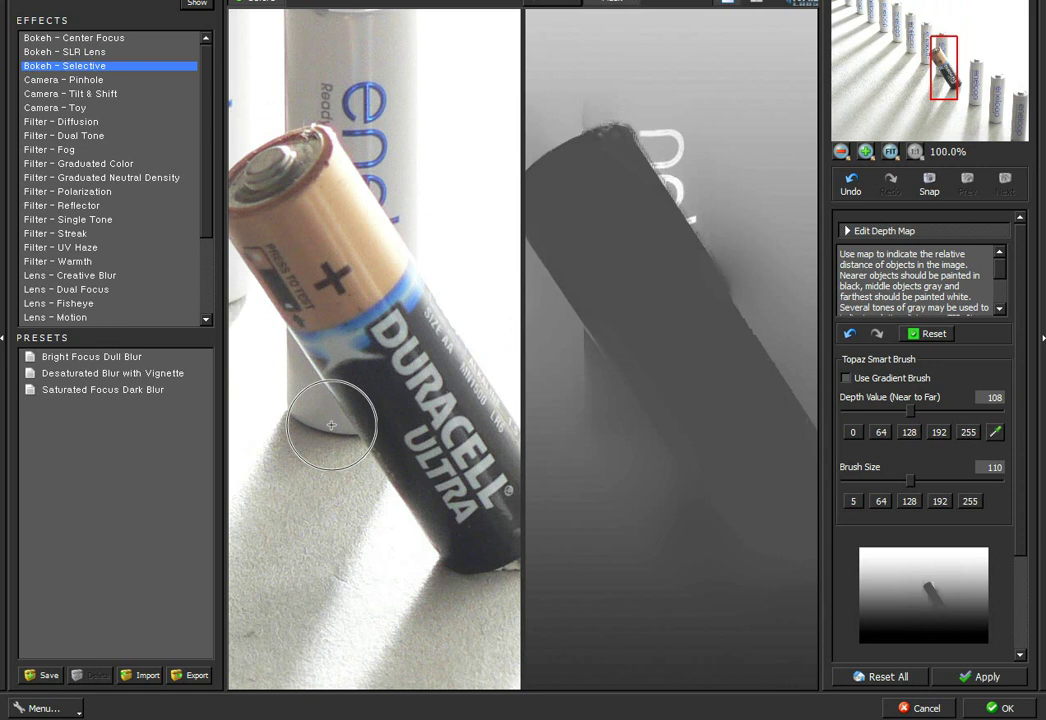
key(bracketleft)
key(bracketleft)
key(bracketleft)
key(bracketleft)
key(bracketleft)
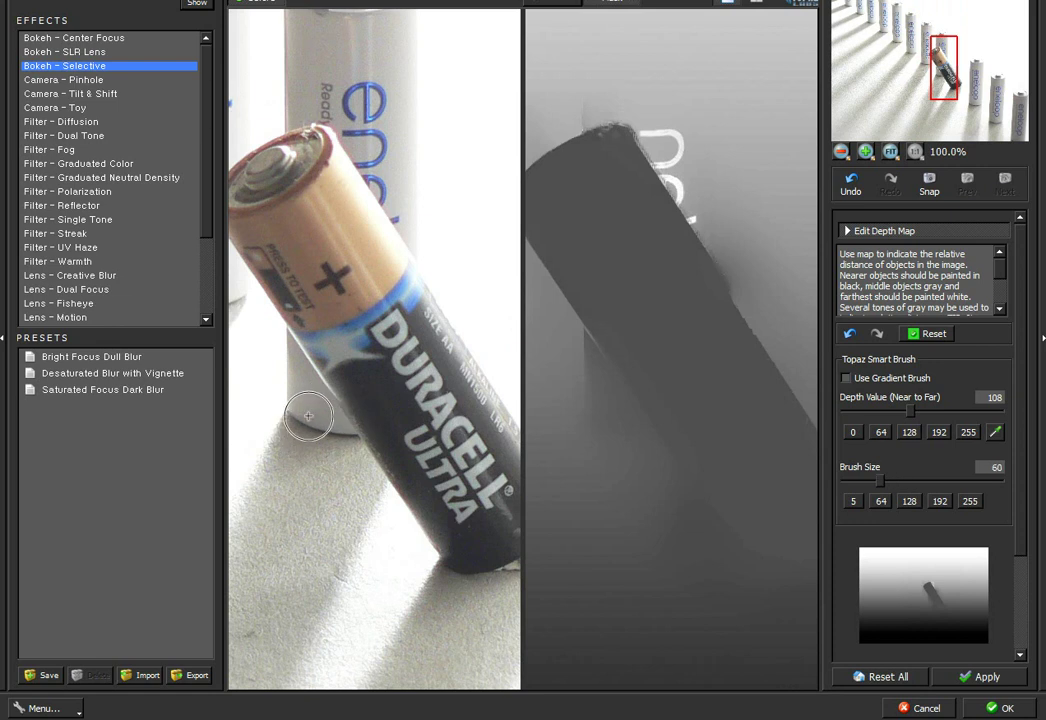
key(bracketleft)
key(bracketleft)
key(bracketleft)
key(bracketleft)
key(bracketleft)
click(313, 414)
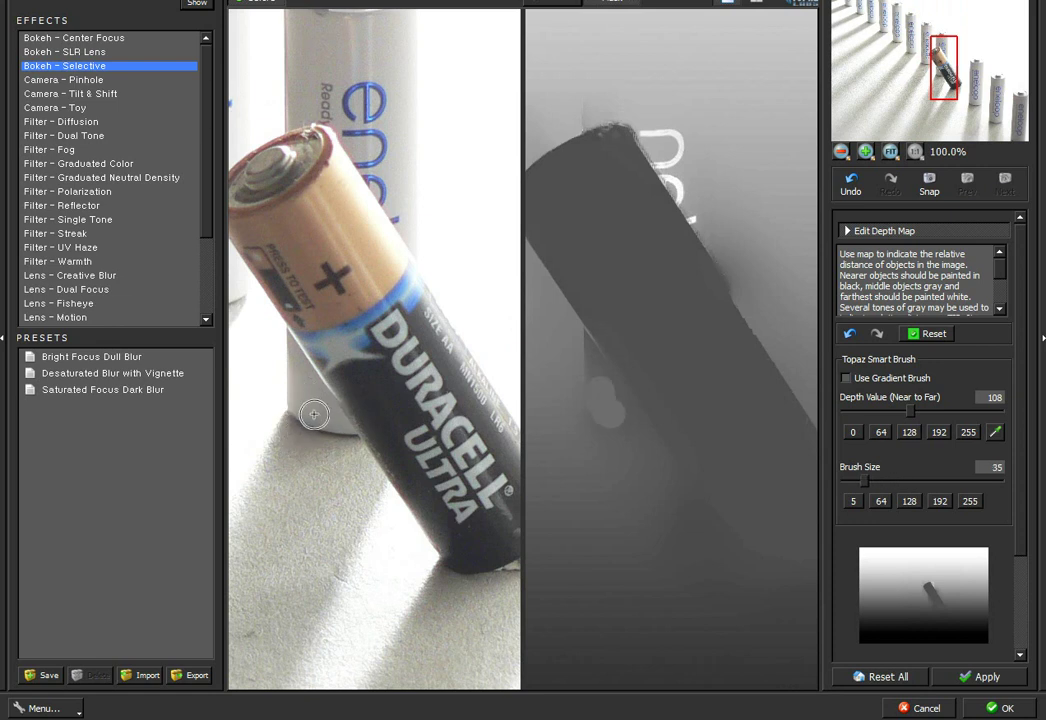
mouse_move(313, 414)
mouse_down()
mouse_move(330, 428)
mouse_move(316, 414)
mouse_up()
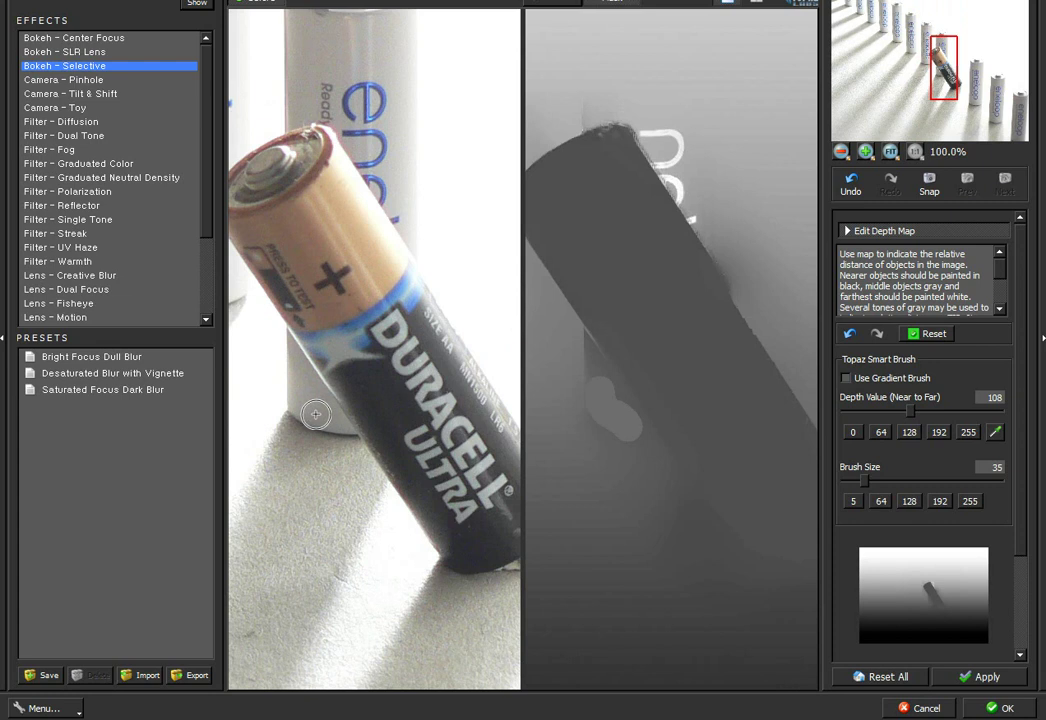
Paint the rear eneloop up to its top cap in uniform grey, then reduce the brush to 30.
key(space)
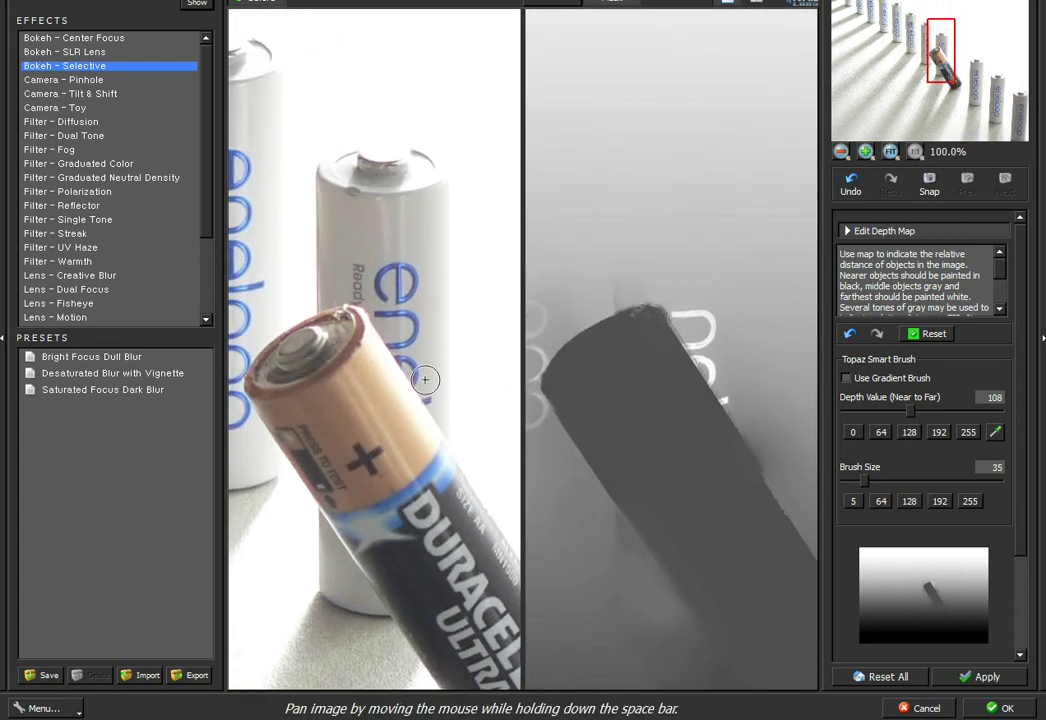
mouse_move(424, 379)
mouse_down()
mouse_move(422, 175)
mouse_move(399, 158)
mouse_move(368, 158)
mouse_move(332, 188)
mouse_move(343, 282)
mouse_move(397, 307)
mouse_move(418, 360)
mouse_up()
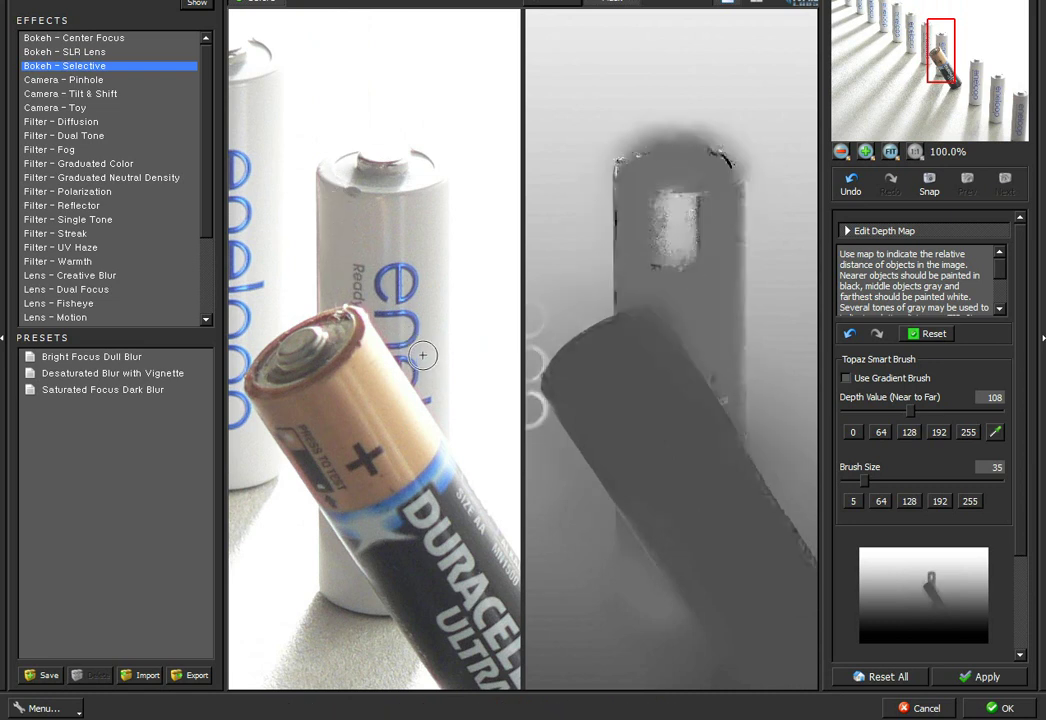
drag(379, 223, 320, 182)
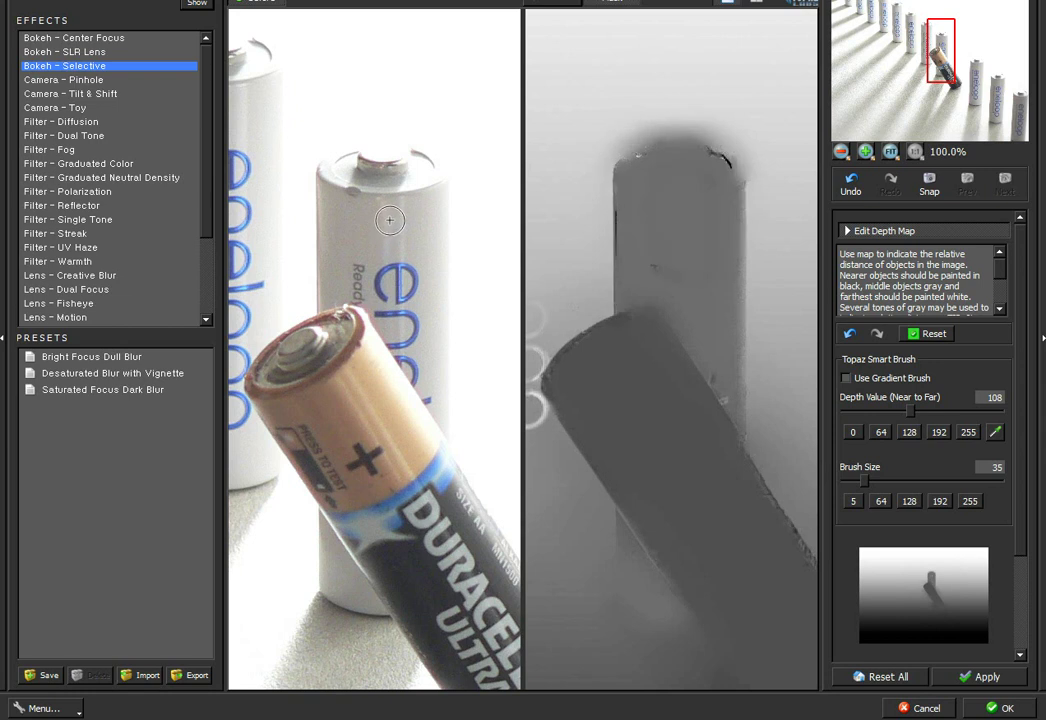
drag(413, 162, 340, 148)
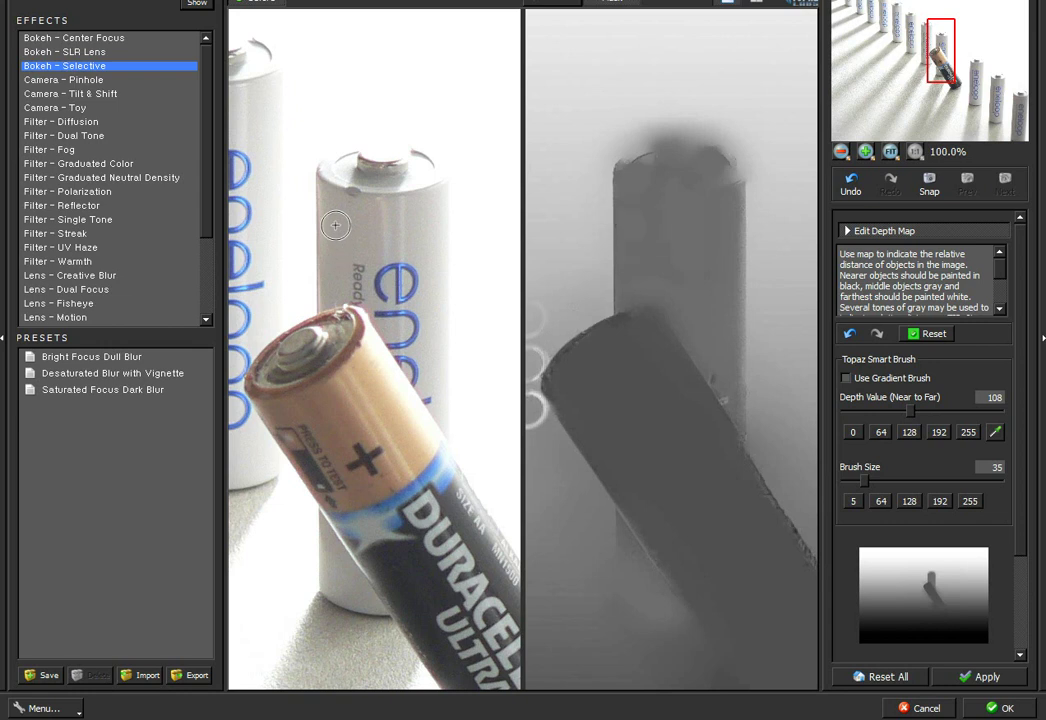
key(bracketleft)
key(bracketleft)
key(bracketleft)
key(bracketleft)
drag(374, 455, 287, 315)
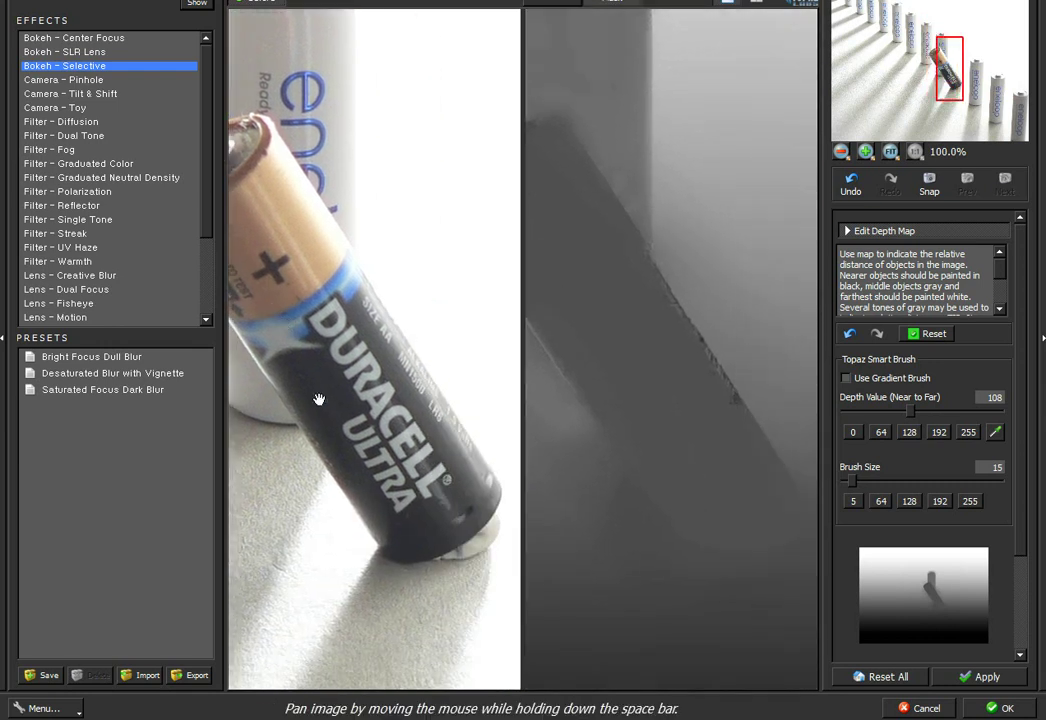
Sample depth 79 from the Duracell, enlarge the brush to 45 and smooth its depth edge.
click(1001, 434)
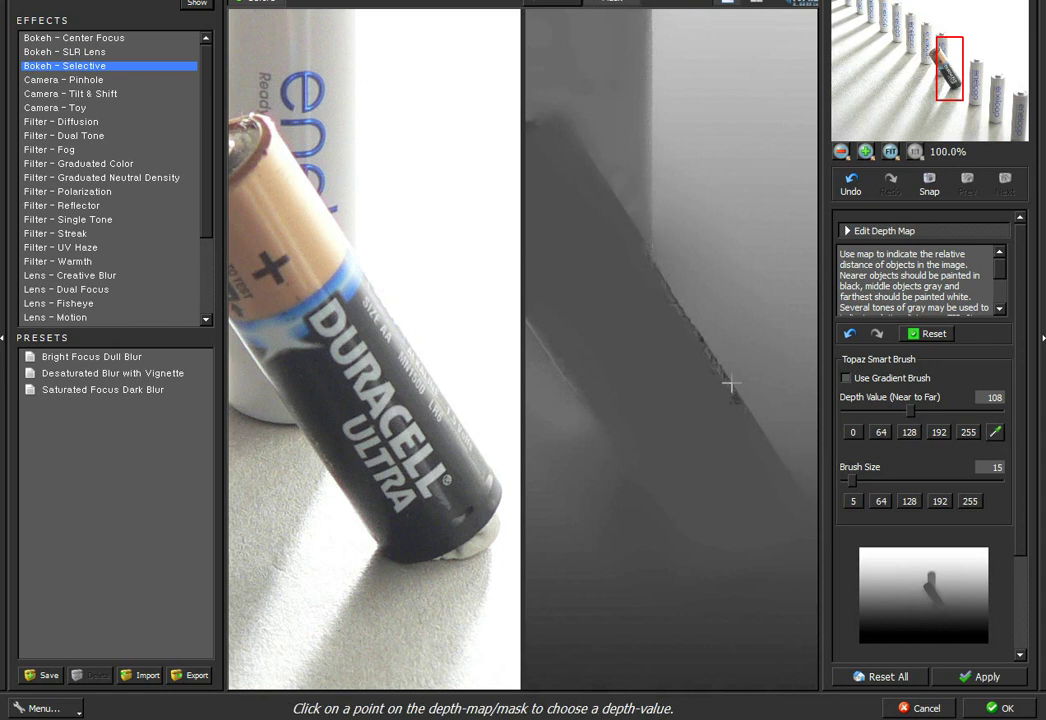
click(346, 395)
key(bracketright)
key(bracketright)
key(bracketright)
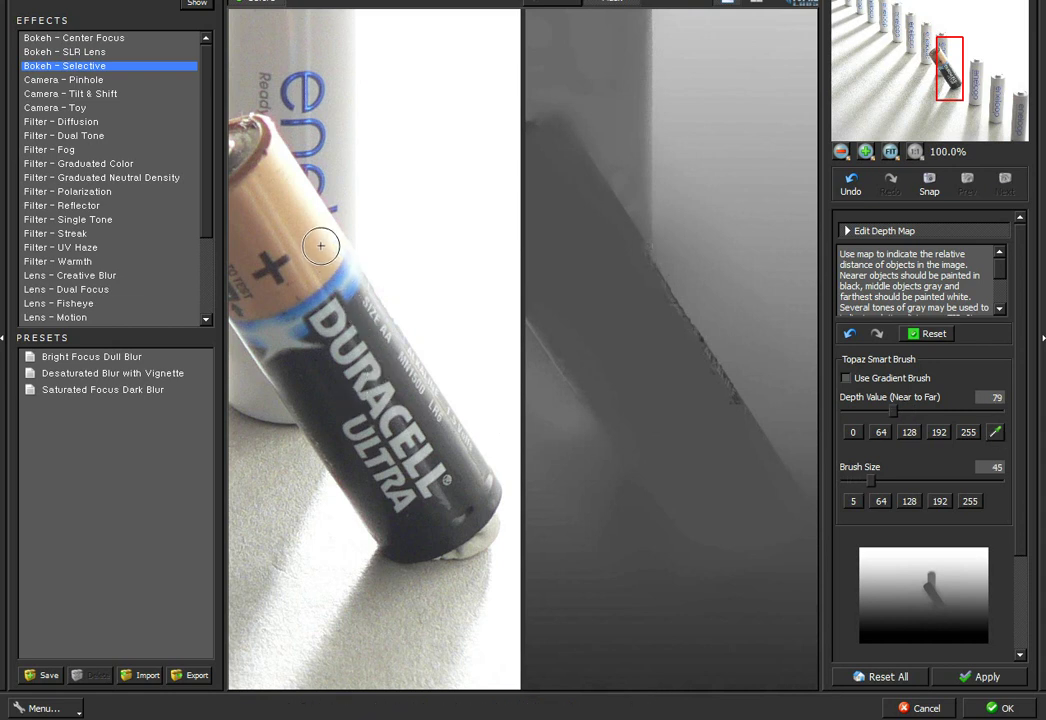
click(385, 347)
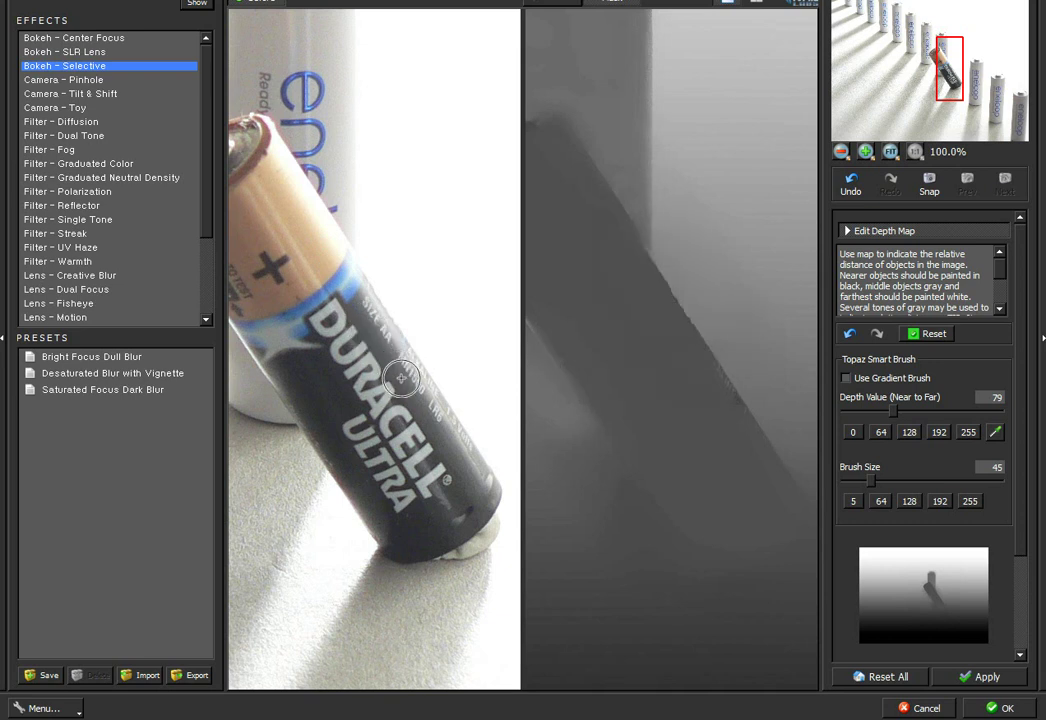
drag(385, 441, 480, 449)
drag(417, 435, 452, 451)
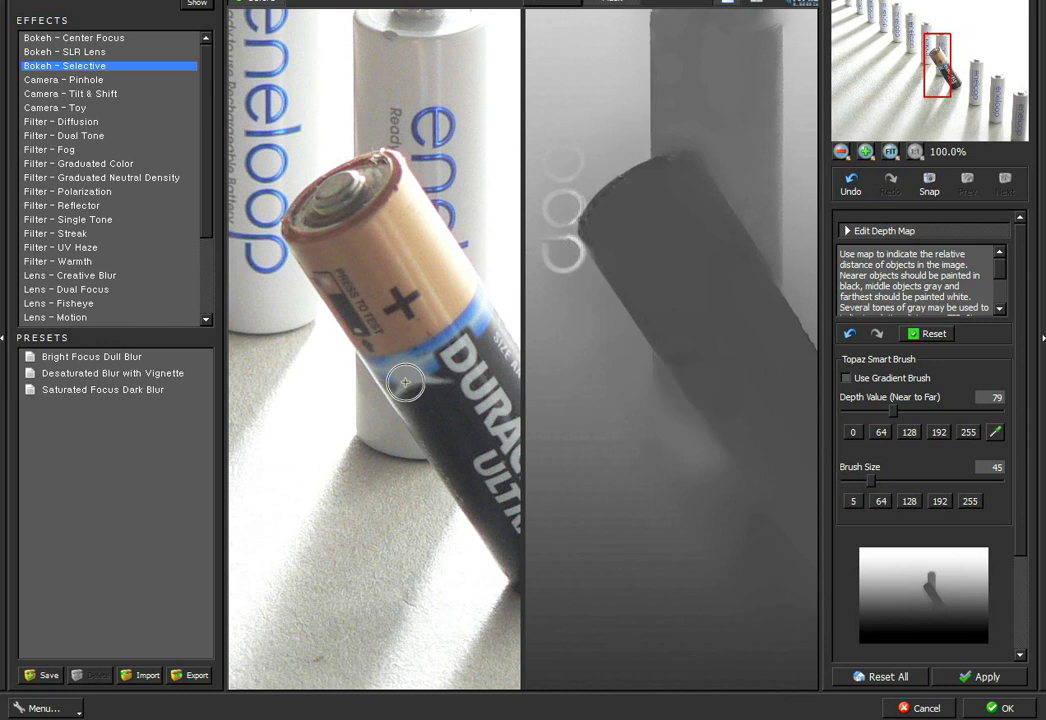
key(space)
mouse_move(336, 343)
mouse_down()
mouse_move(381, 434)
mouse_move(446, 500)
mouse_move(448, 455)
mouse_up()
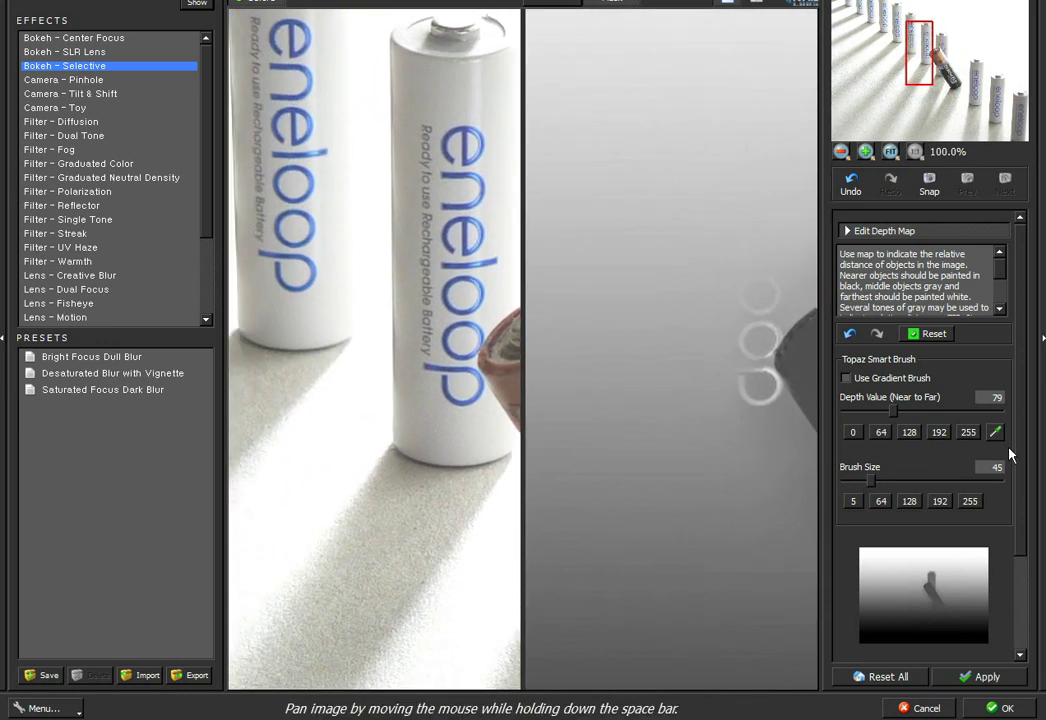
Sample depth 139 and paint the far eneloop battery, including its top edge, flat grey.
click(341, 460)
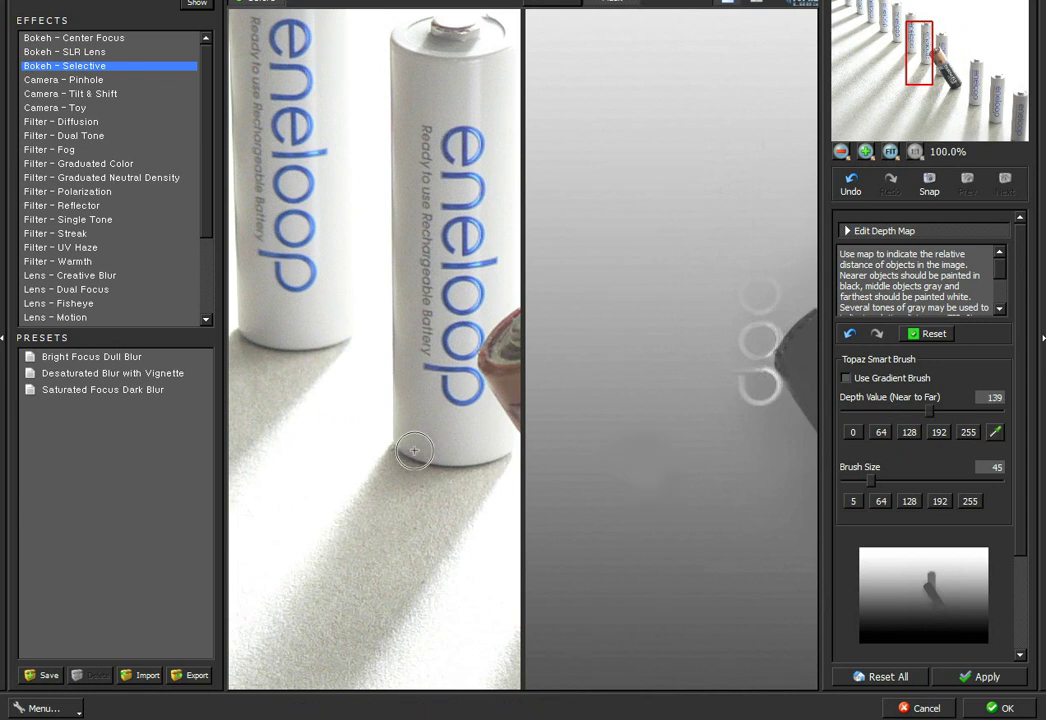
mouse_move(425, 435)
mouse_down()
mouse_move(433, 267)
mouse_move(413, 85)
mouse_move(420, 40)
mouse_move(465, 33)
mouse_move(486, 38)
mouse_move(494, 145)
mouse_move(484, 267)
mouse_move(453, 360)
mouse_move(458, 437)
mouse_up()
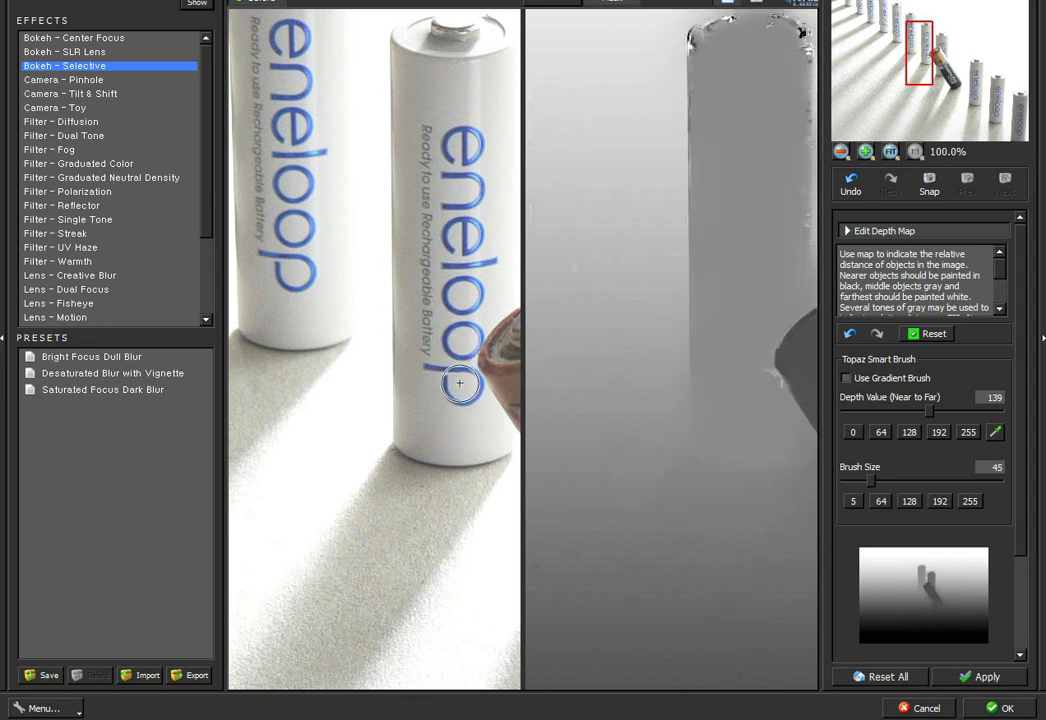
key(space)
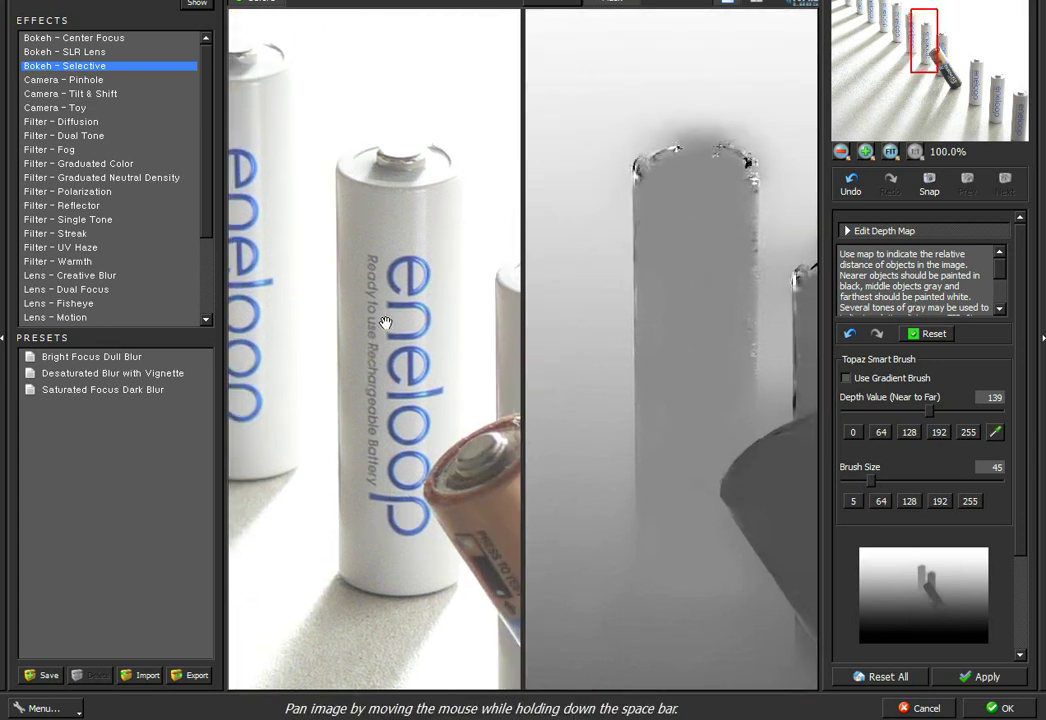
drag(362, 174, 302, 140)
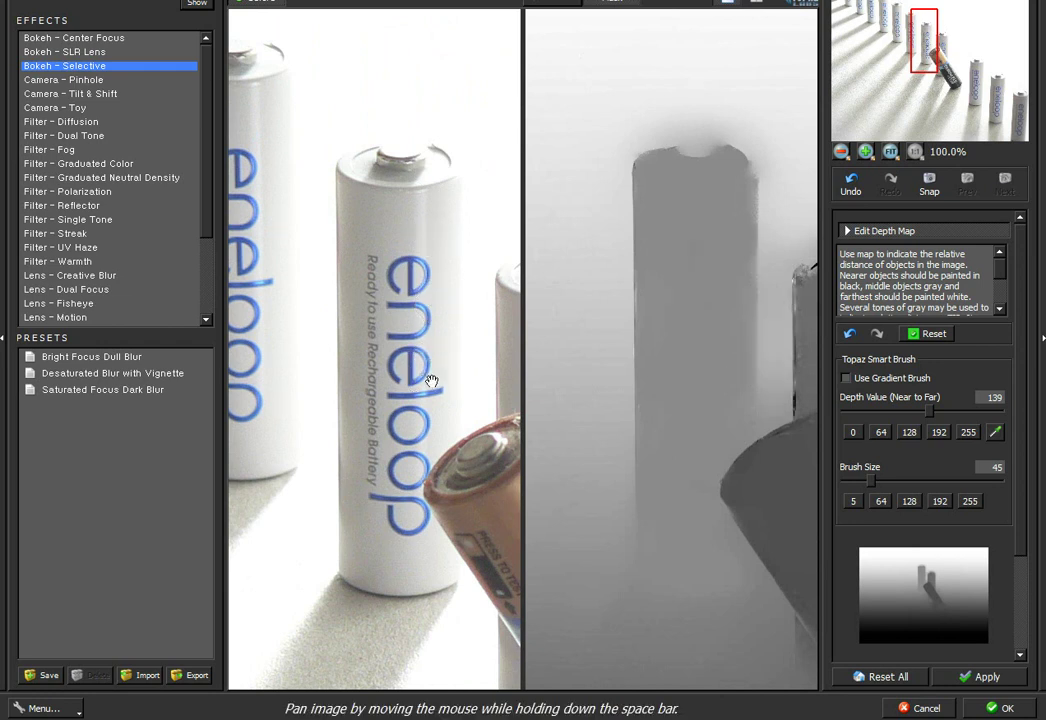
drag(430, 381, 387, 280)
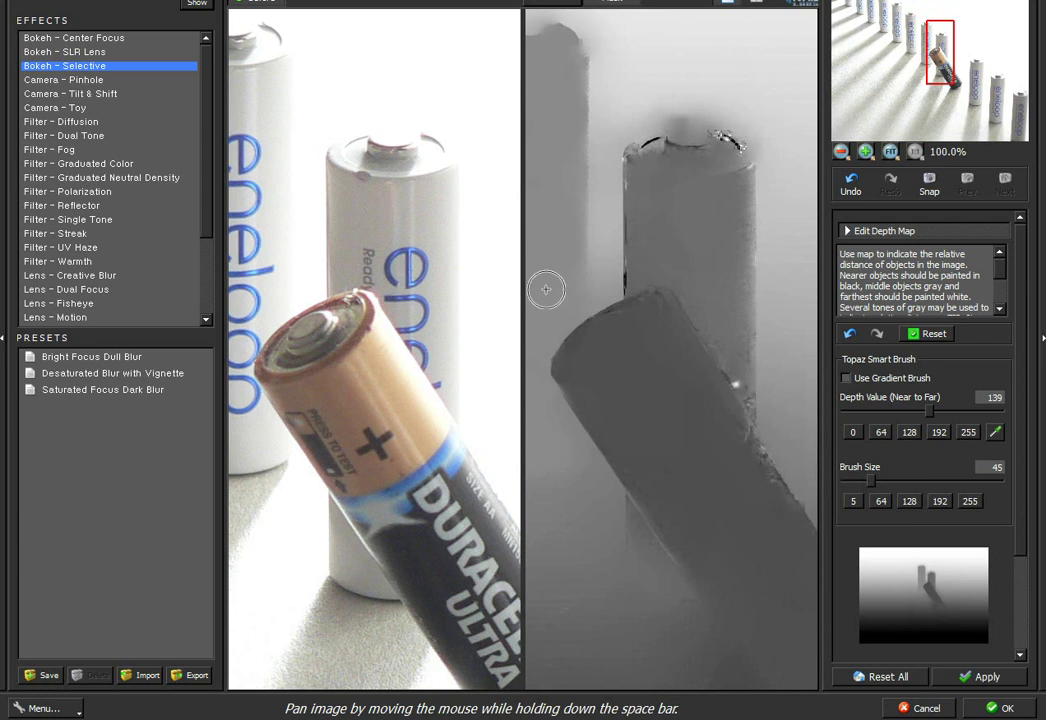
Resample the rear battery's grey, paint over the black flecks, then set brush size 20 and depth 79.
click(997, 434)
click(668, 235)
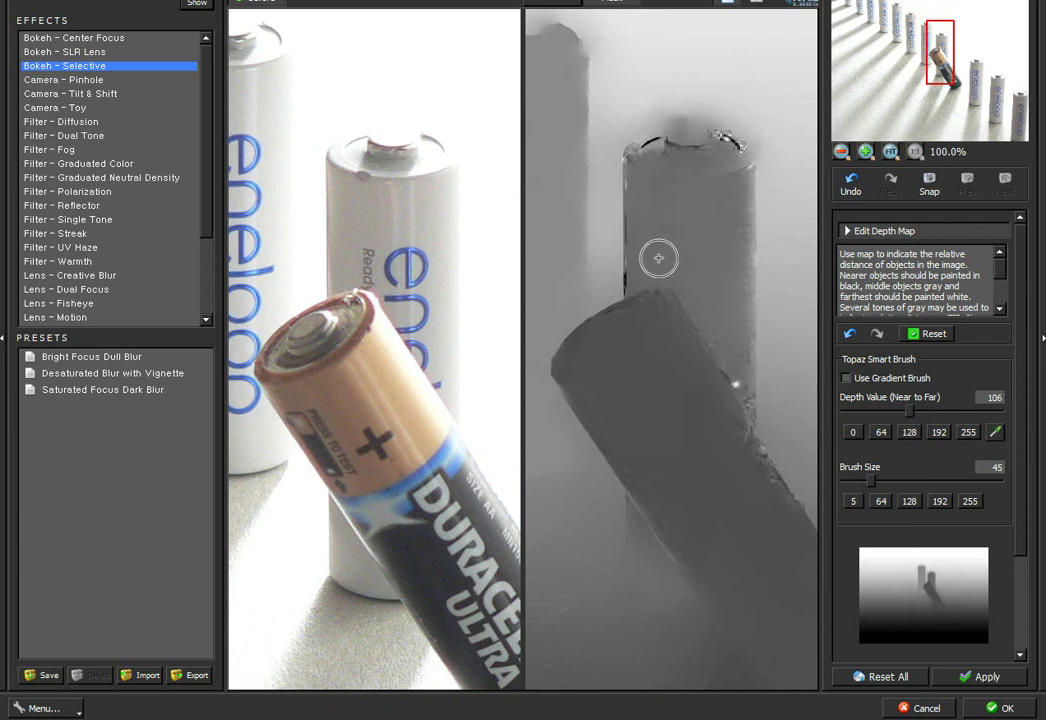
mouse_move(641, 234)
mouse_down()
mouse_move(684, 159)
mouse_move(717, 145)
mouse_move(684, 159)
mouse_move(645, 144)
mouse_up()
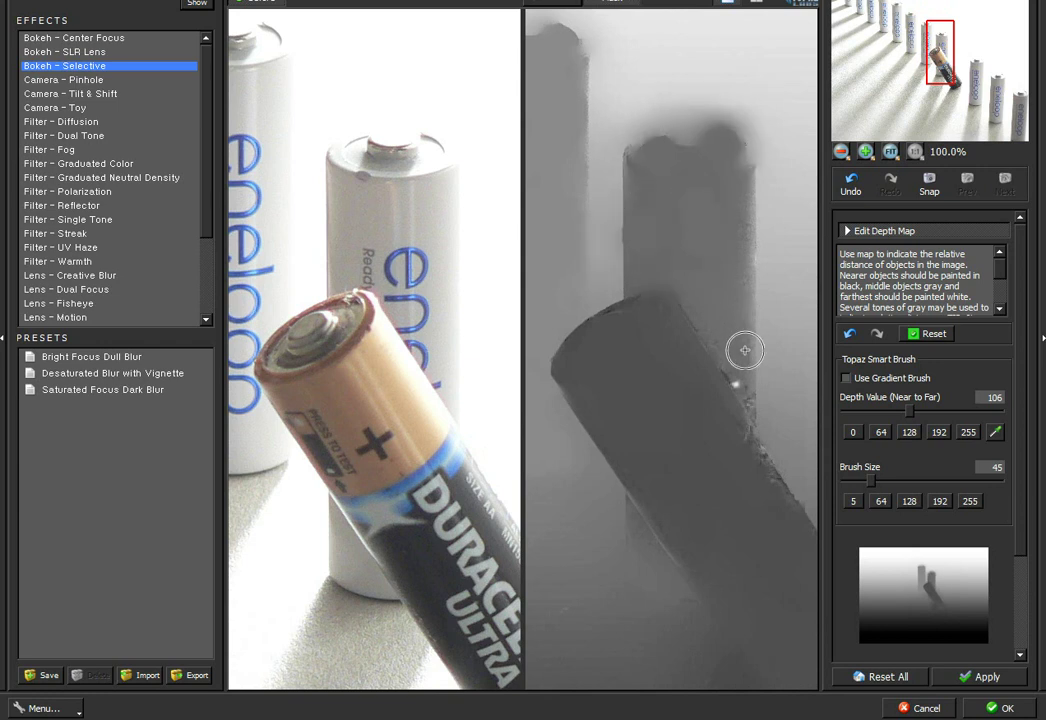
key(bracketleft)
key(bracketleft)
key(bracketleft)
key(bracketleft)
key(bracketleft)
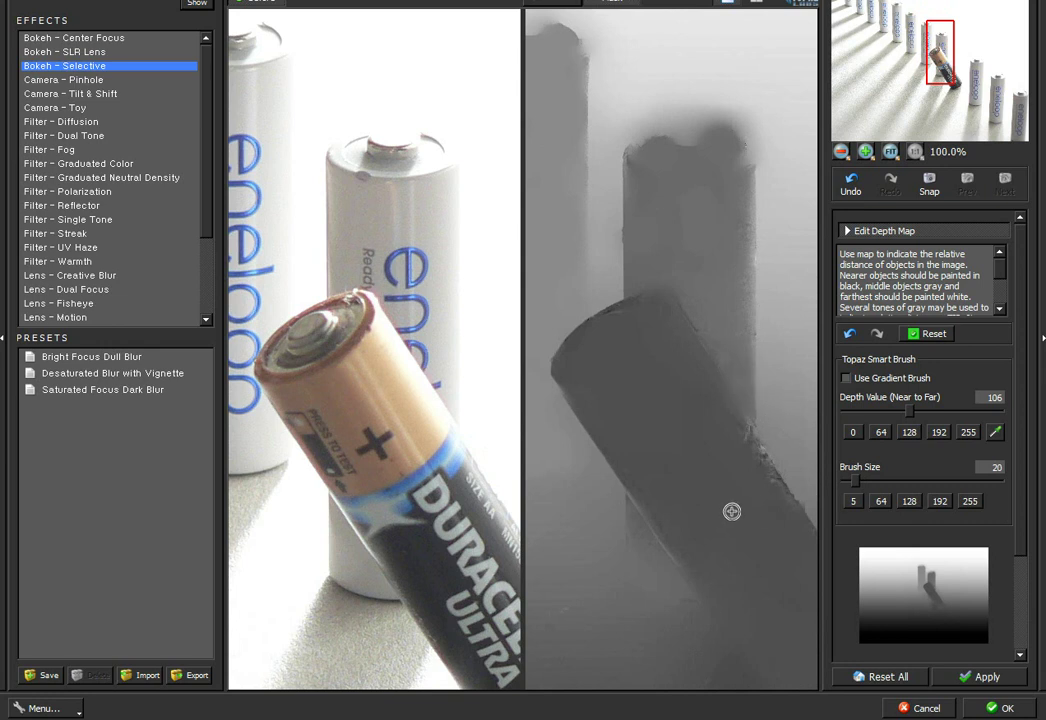
click(995, 433)
click(748, 495)
Sample depth 166 and paint the rear eneloop battery lighter grey up to its top.
drag(351, 309, 561, 447)
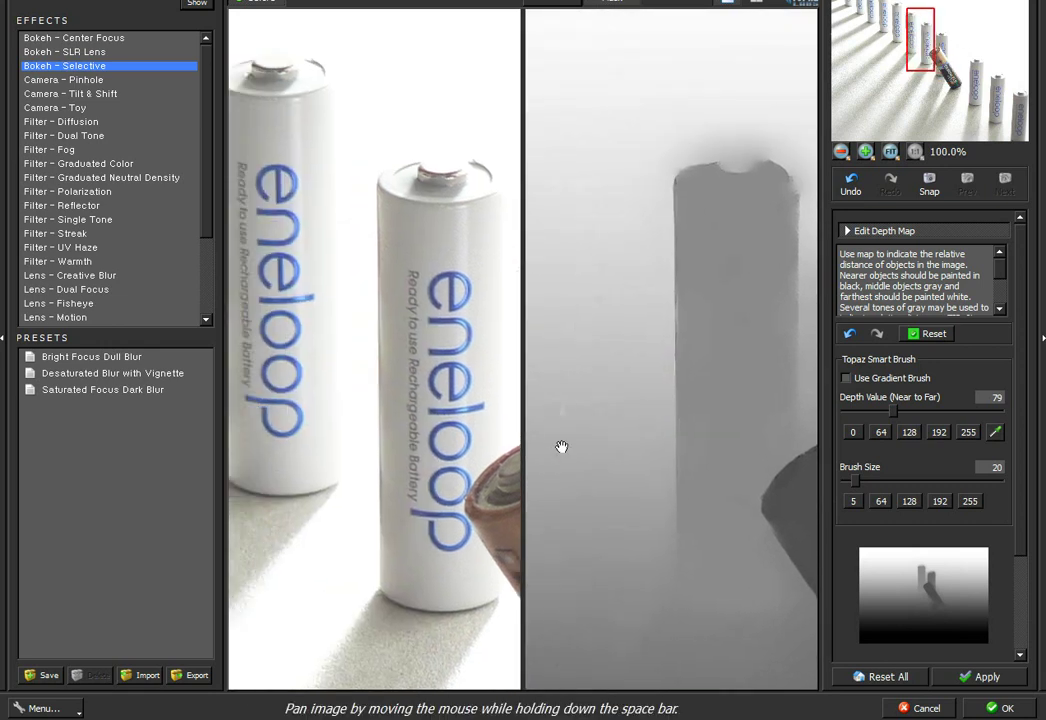
drag(371, 355, 391, 245)
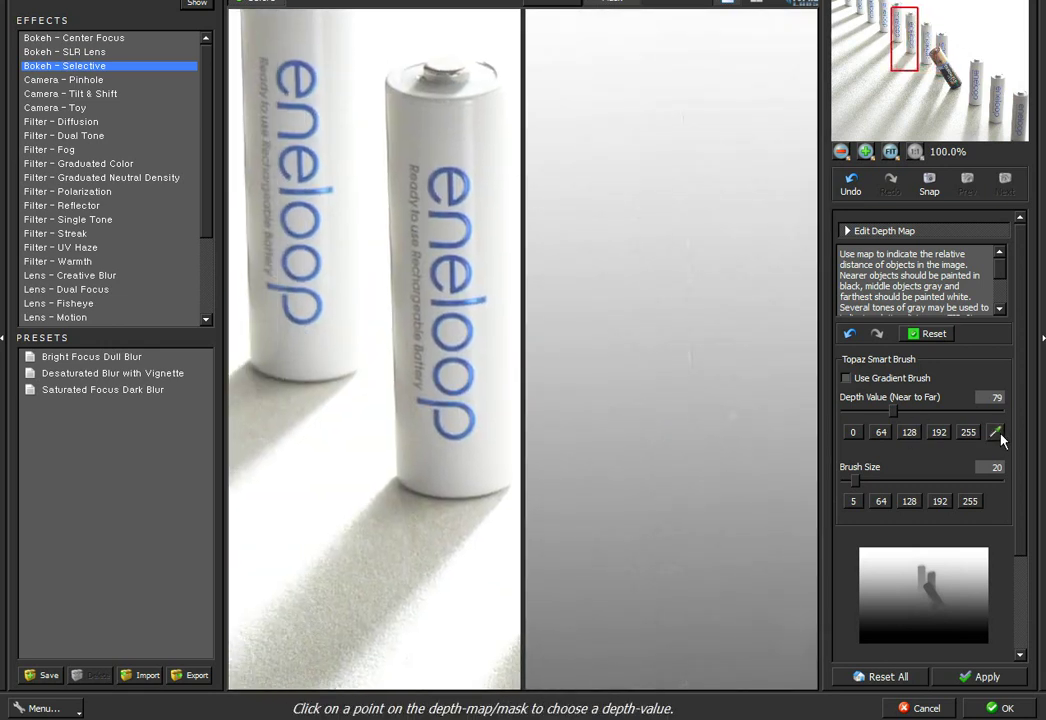
click(410, 475)
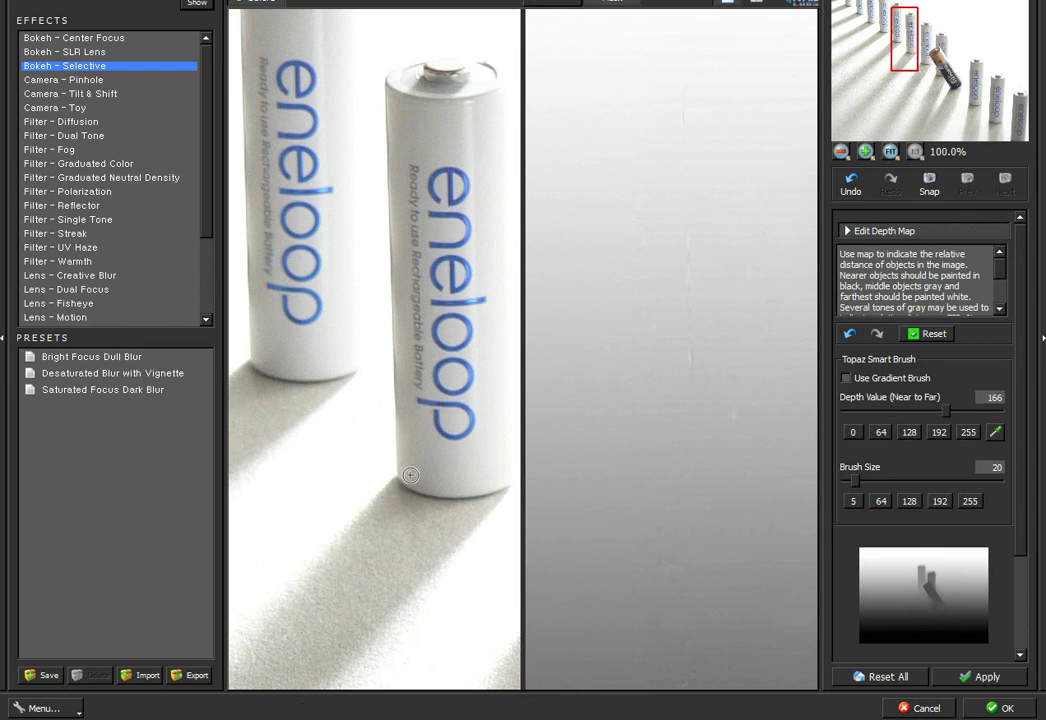
scroll(421, 474, up, 6)
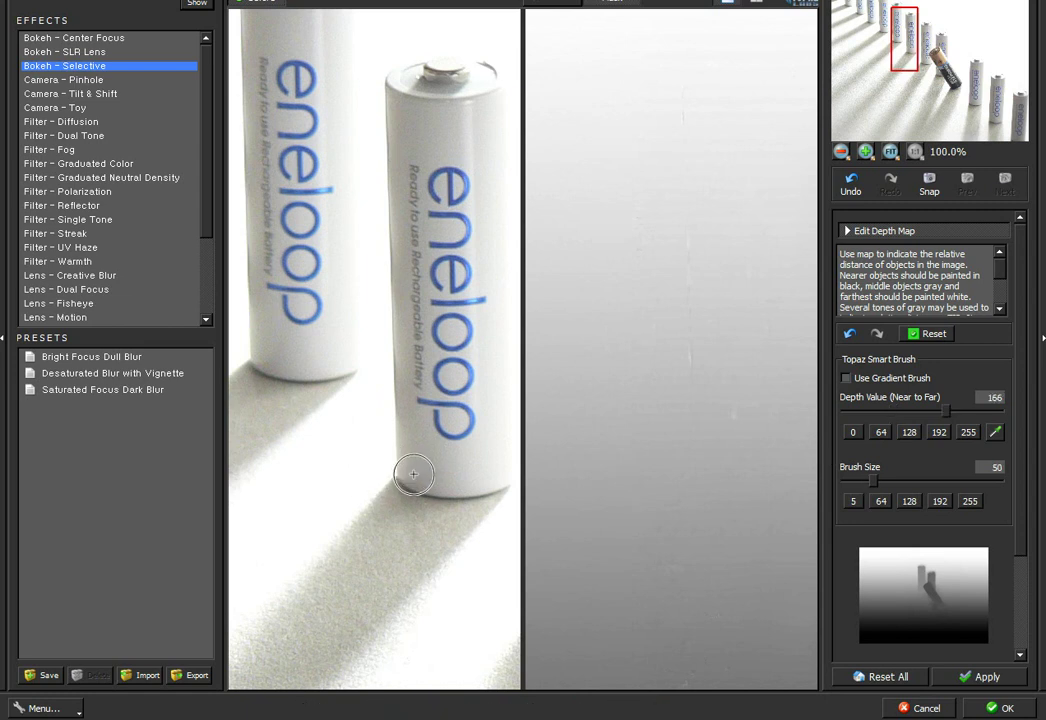
mouse_move(431, 471)
mouse_down()
mouse_move(444, 150)
mouse_move(418, 97)
mouse_move(440, 72)
mouse_move(478, 75)
mouse_move(490, 95)
mouse_move(467, 137)
mouse_move(473, 475)
mouse_move(428, 484)
mouse_up()
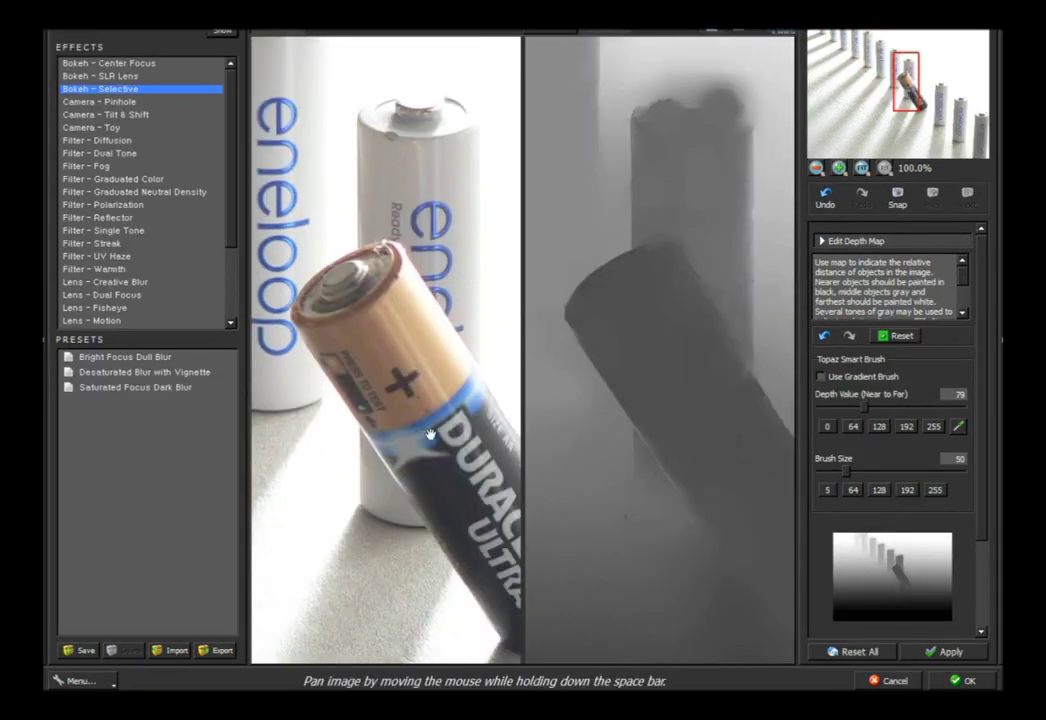
drag(300, 330, 416, 410)
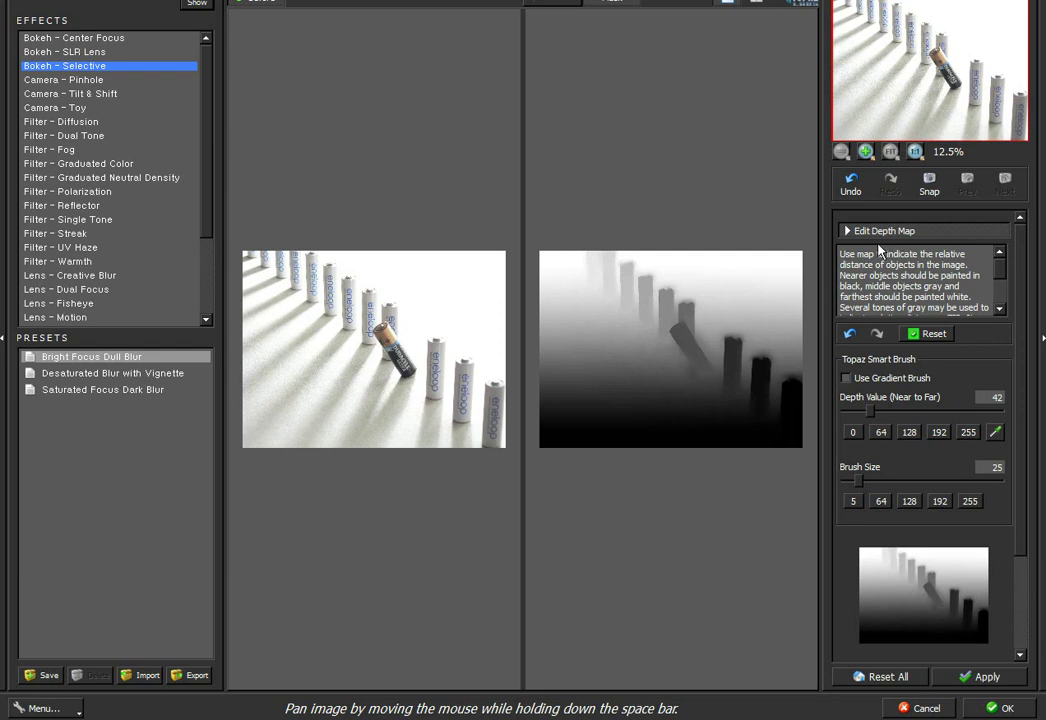
Show Focal Plane Adjustments in a single preview and focus on the Duracell at focal plane 78.00.
click(879, 231)
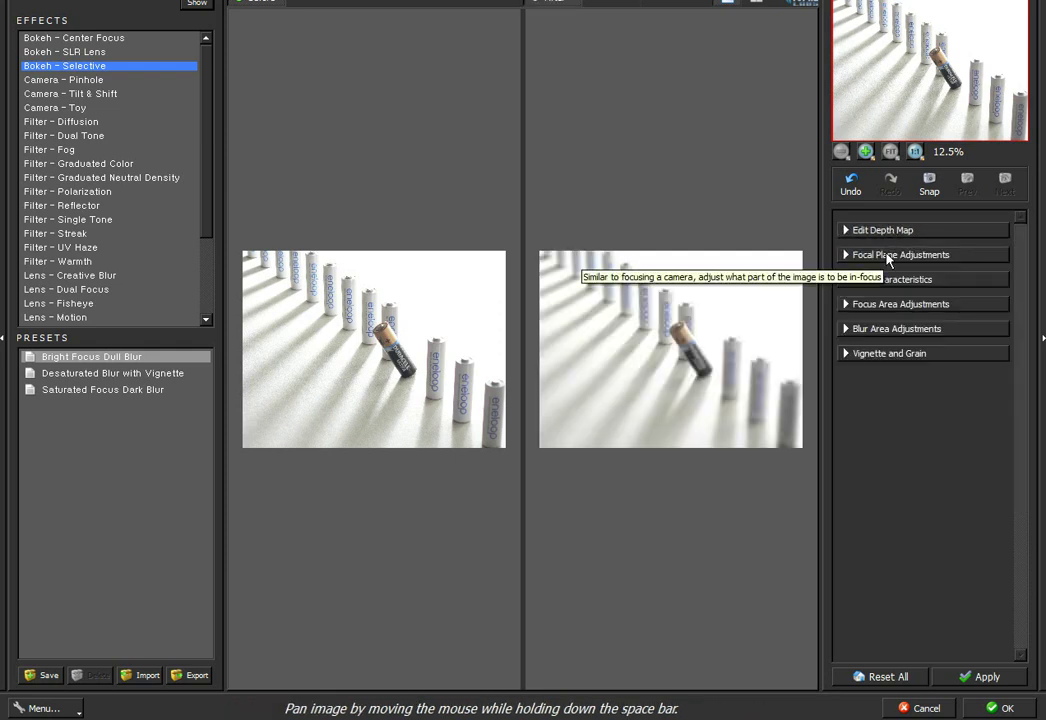
click(888, 256)
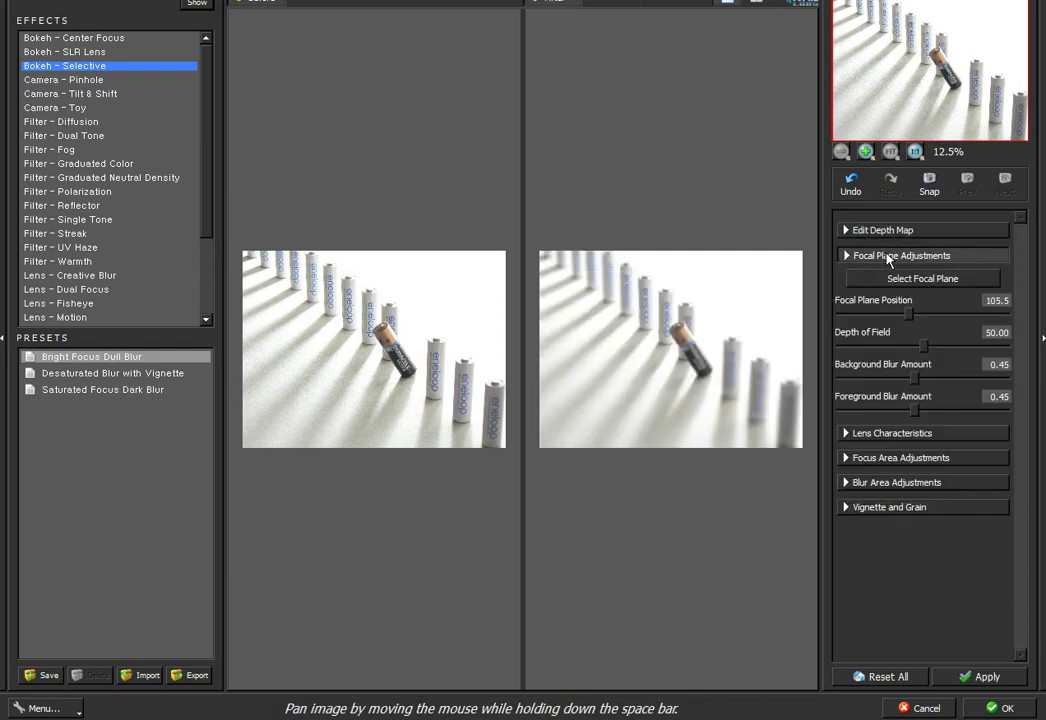
click(725, 5)
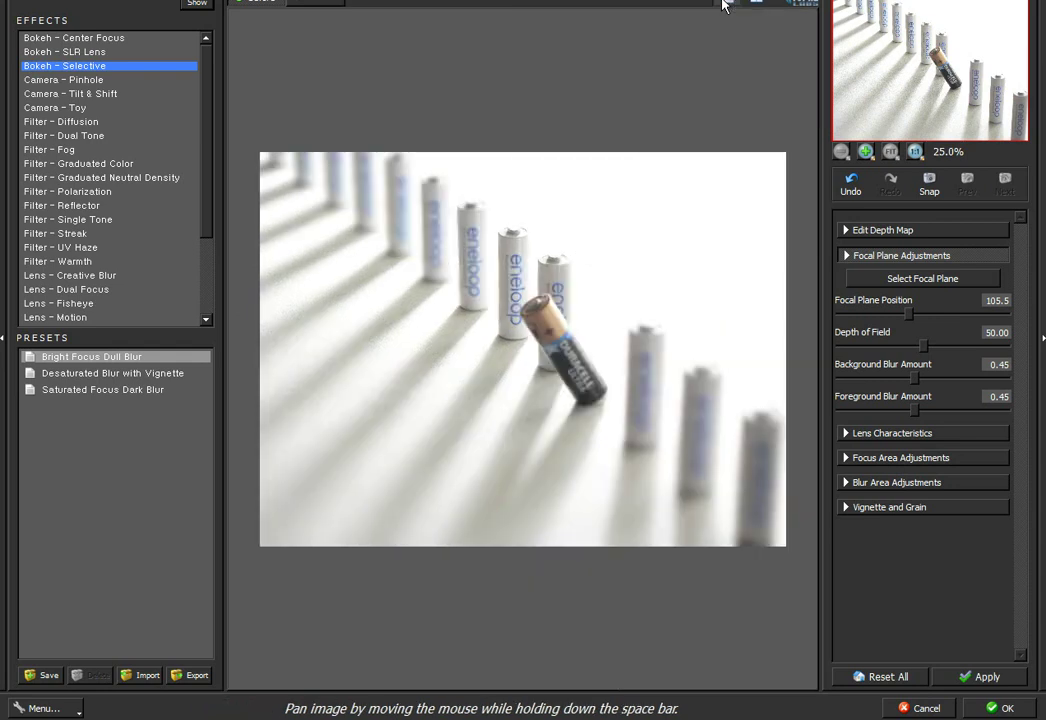
click(922, 280)
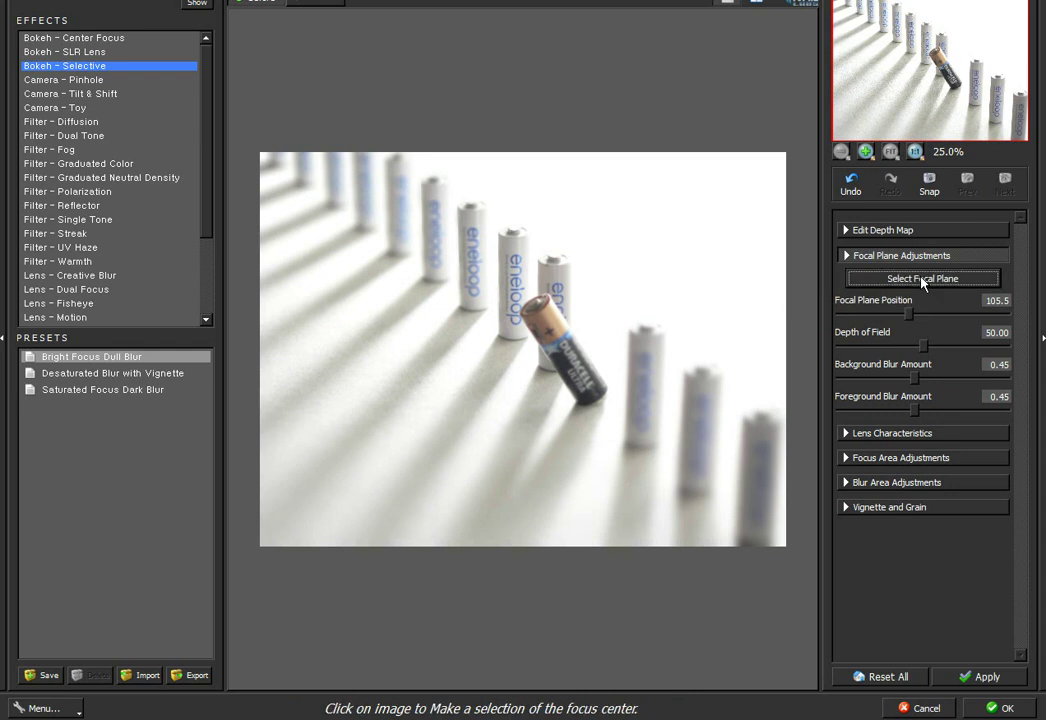
click(566, 364)
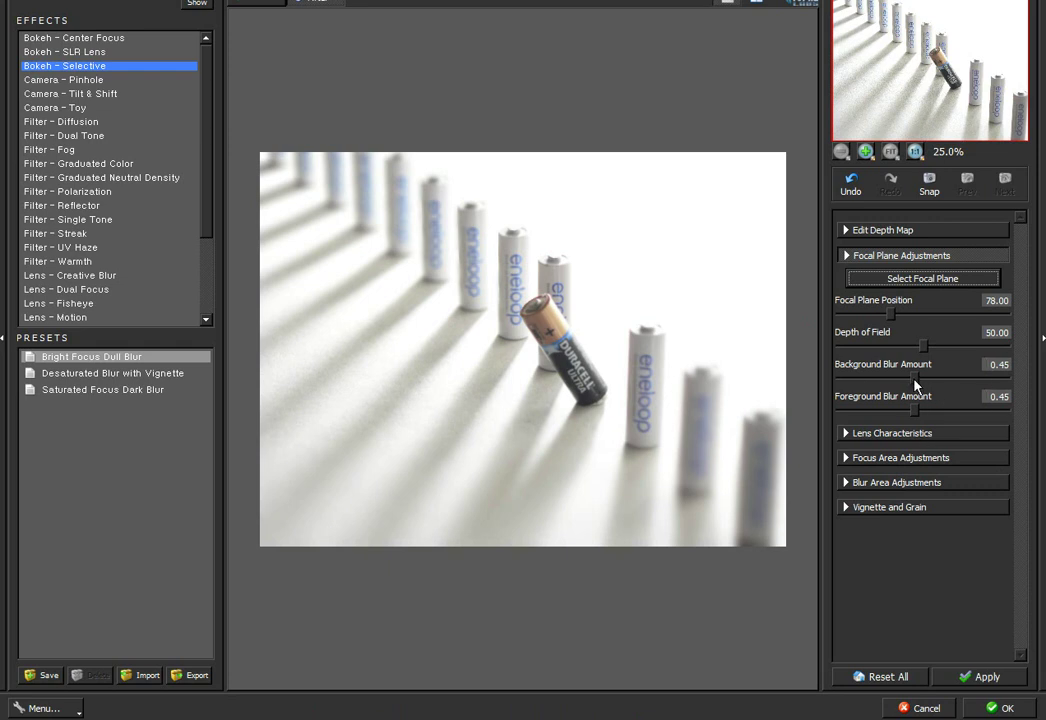
Set background blur to 0.43, foreground blur to 0.26 and depth of field to 28.08.
drag(914, 378, 919, 382)
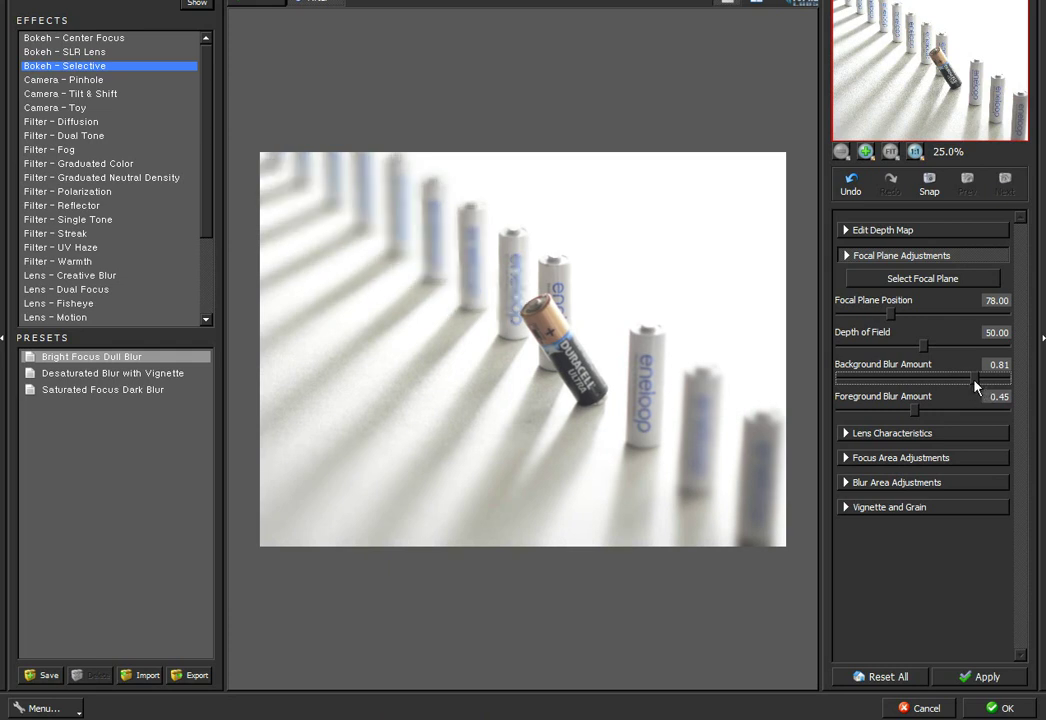
drag(975, 386, 897, 378)
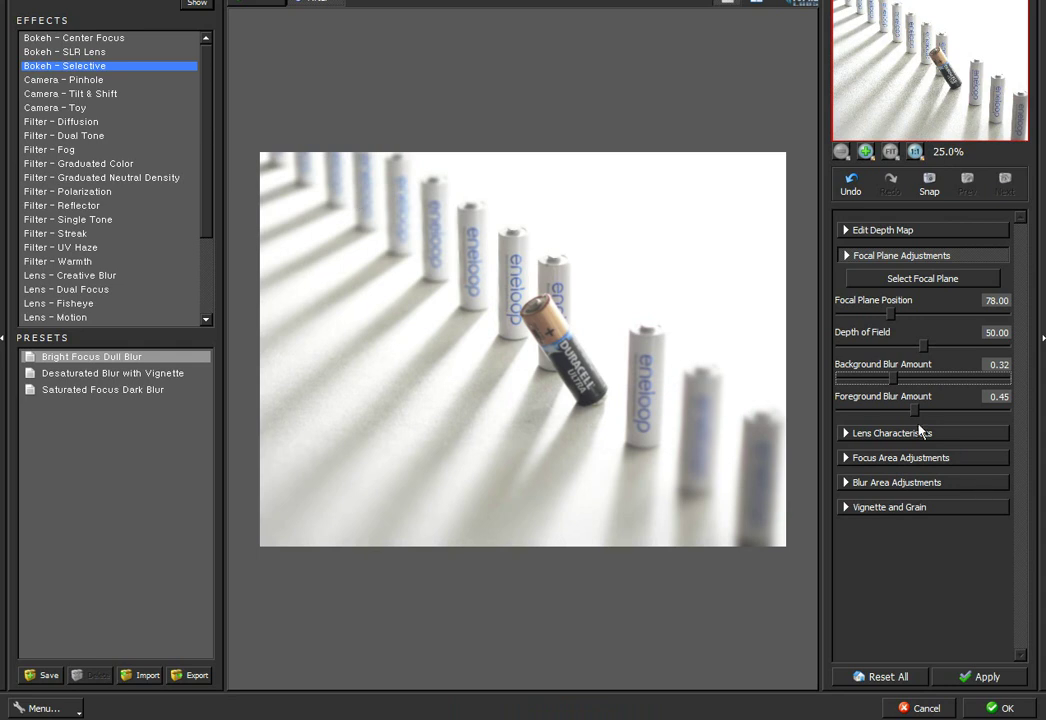
drag(914, 412, 909, 386)
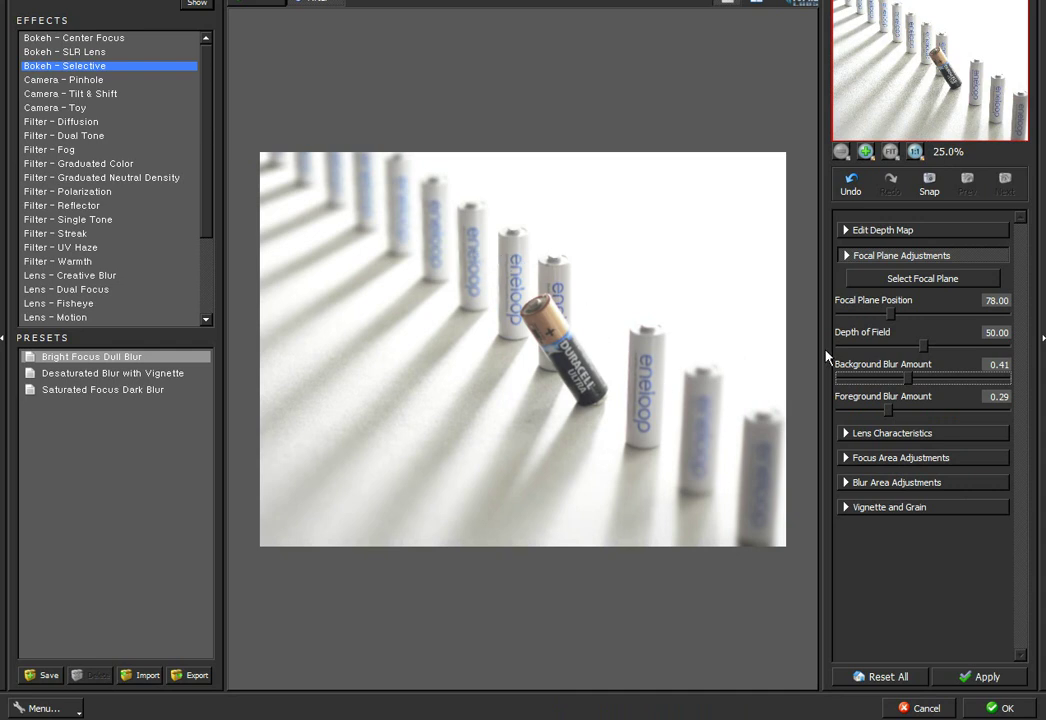
drag(928, 349, 893, 349)
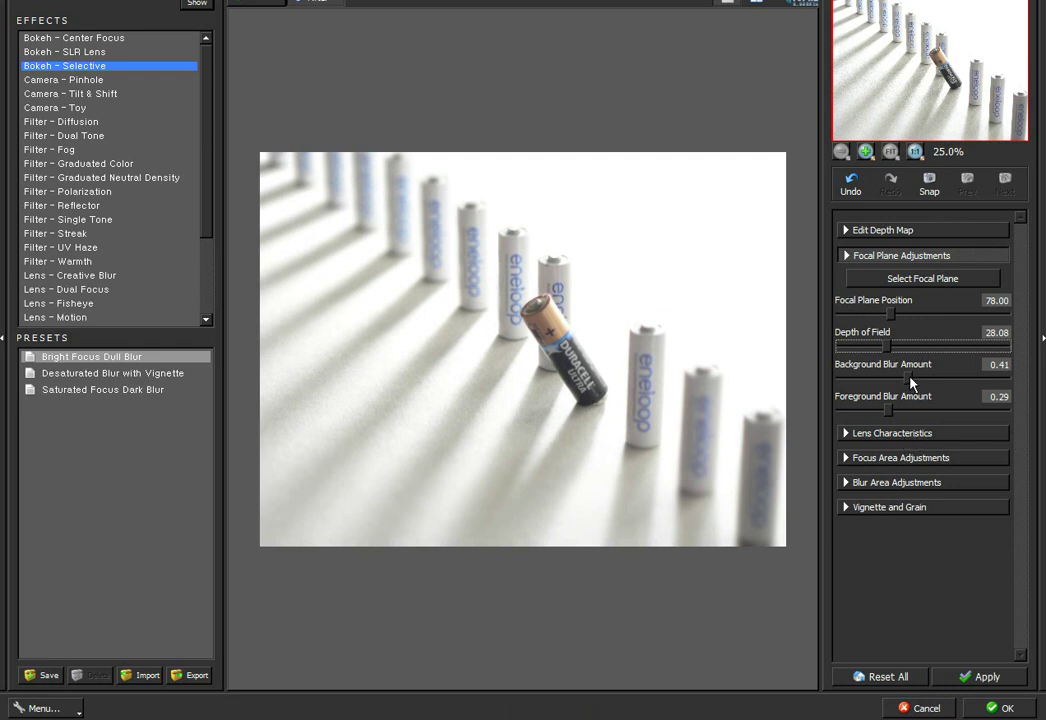
drag(911, 383, 913, 383)
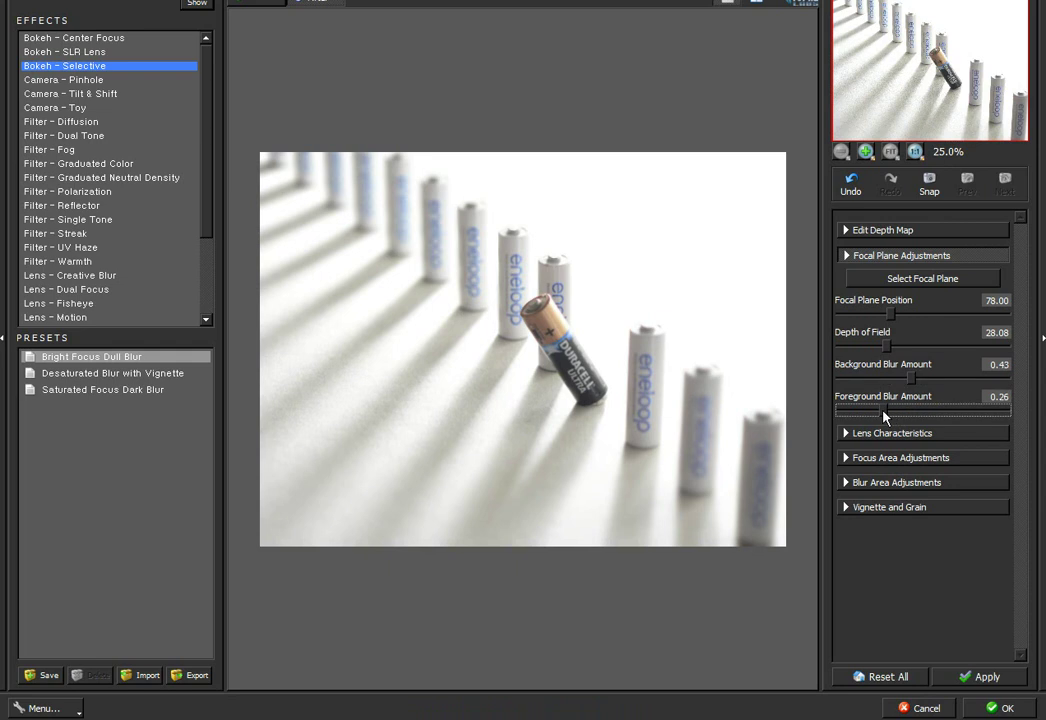
click(884, 417)
Apply the lens blur with OK so the Background copy layer gets the bokeh in Photoshop.
click(995, 708)
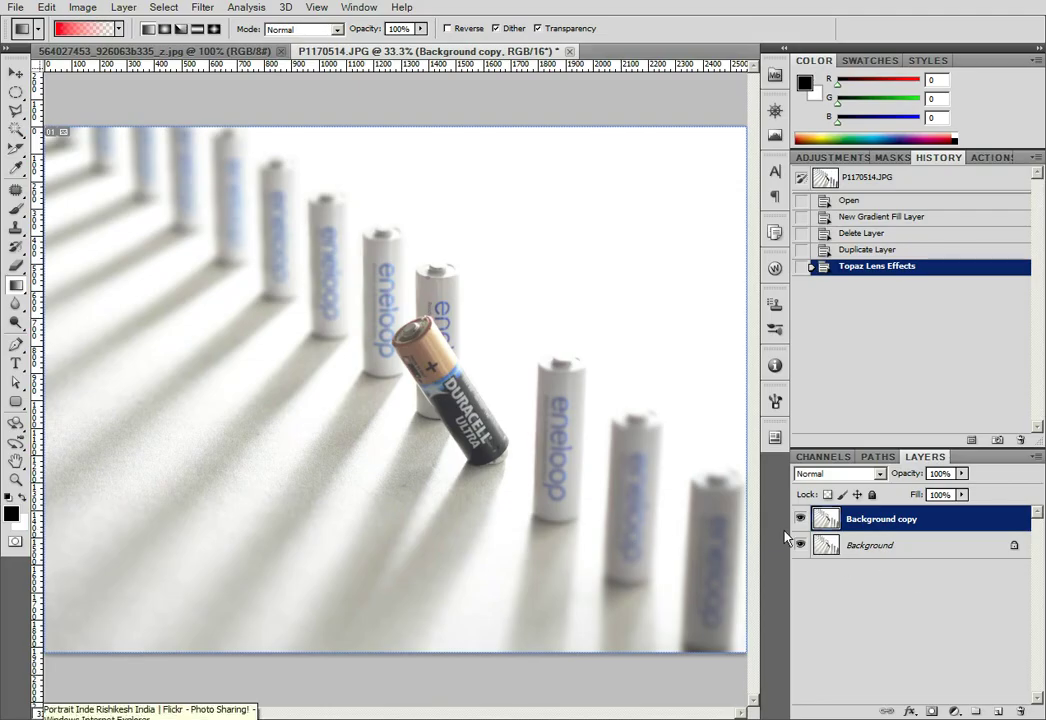
click(799, 519)
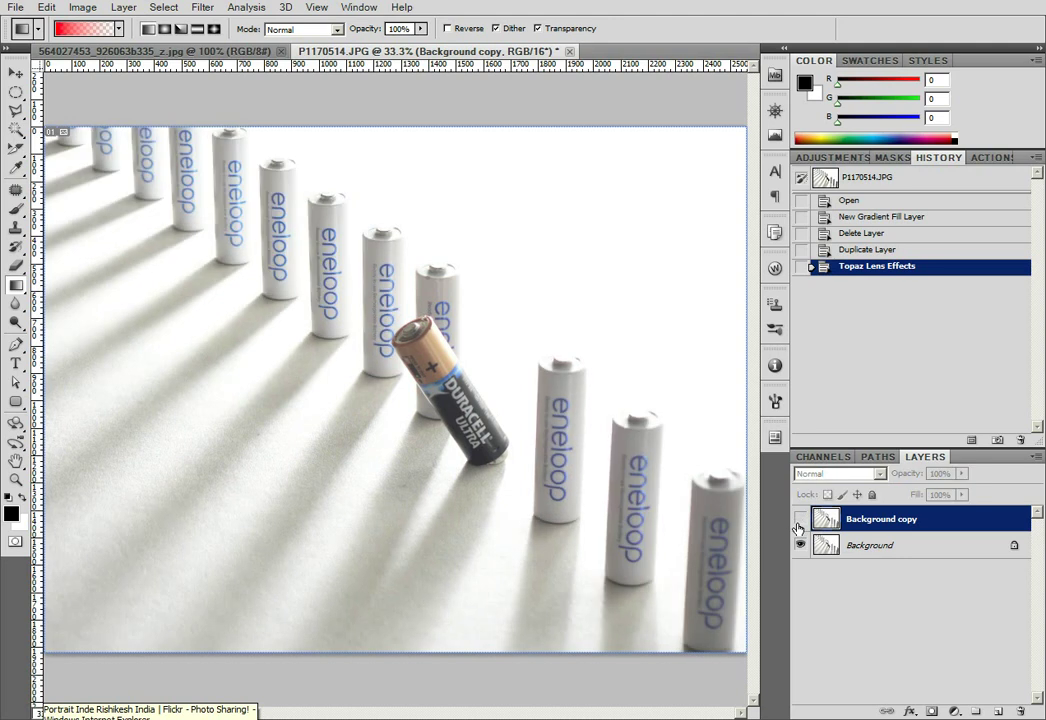
click(799, 521)
click(799, 521)
click(799, 521)
click(799, 521)
click(799, 521)
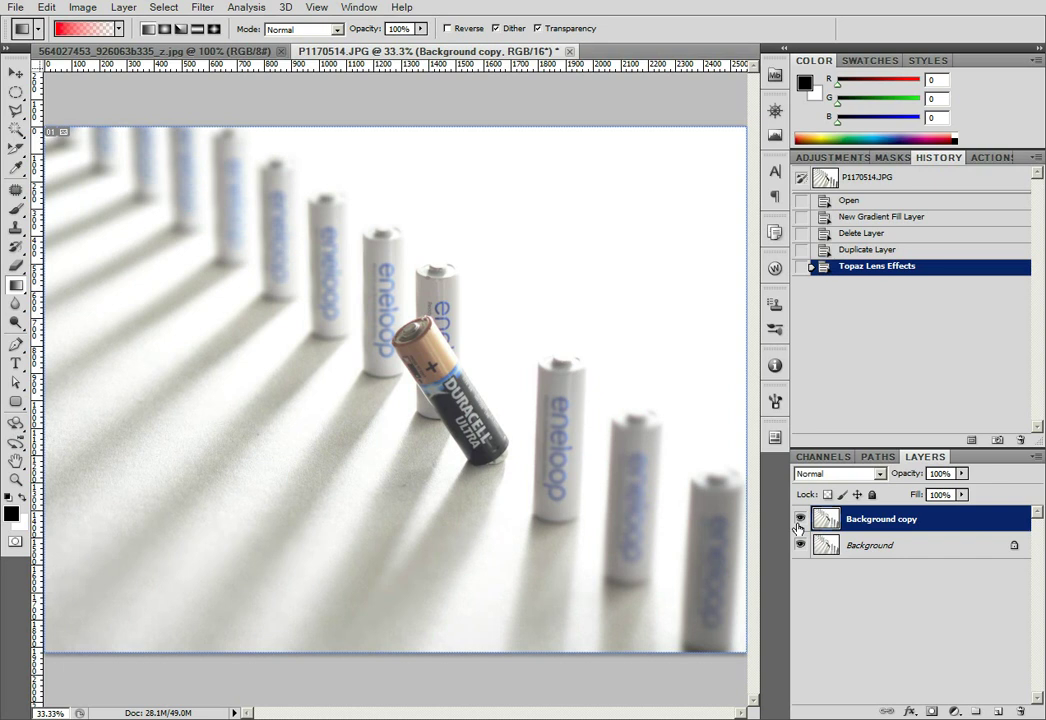
click(799, 521)
click(799, 521)
click(799, 521)
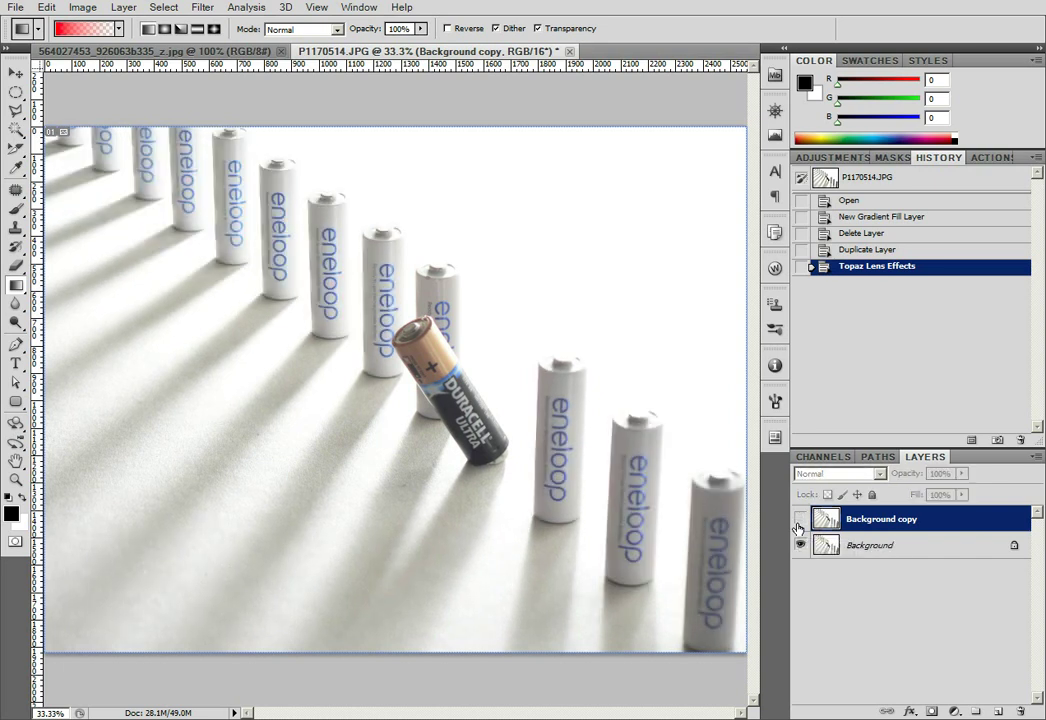
click(799, 521)
click(799, 521)
click(799, 521)
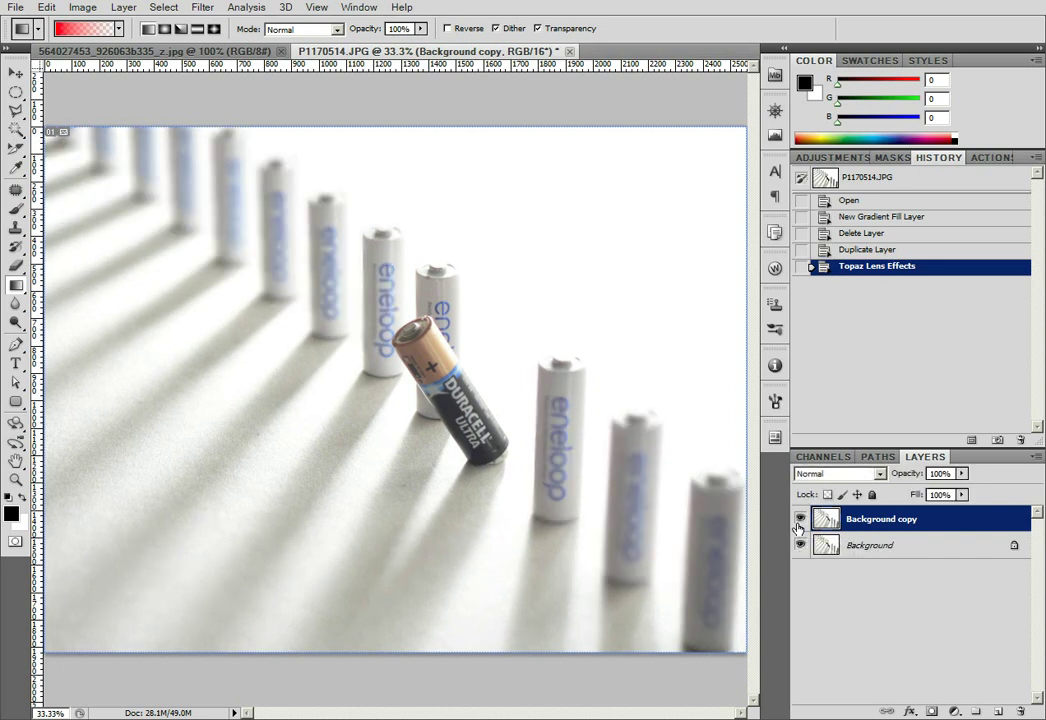